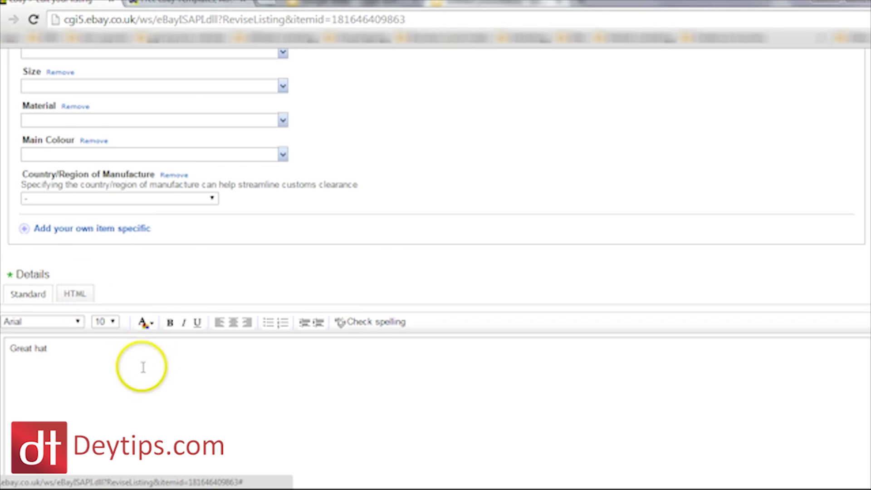
Step: Clear the text from the eBay listing's description and show the description's HTML view
{"action": "scroll", "coordinate": [141, 365], "scroll_direction": "down", "scroll_amount": 3}
{"action": "triple_click", "coordinate": [48, 210]}
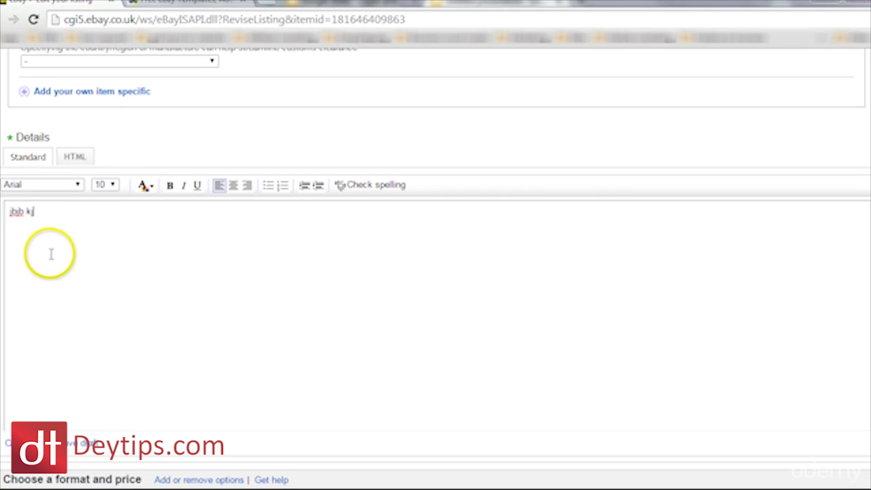
{"action": "left_click", "coordinate": [66, 225]}
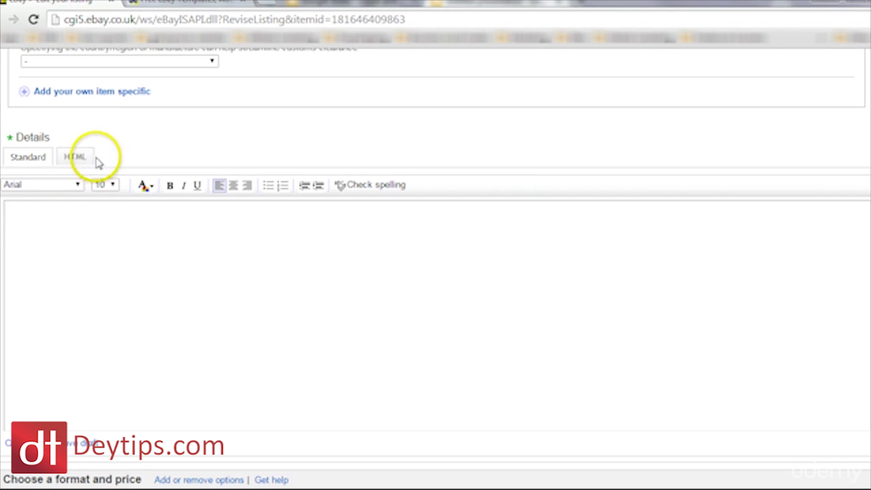
{"action": "left_click", "coordinate": [76, 159]}
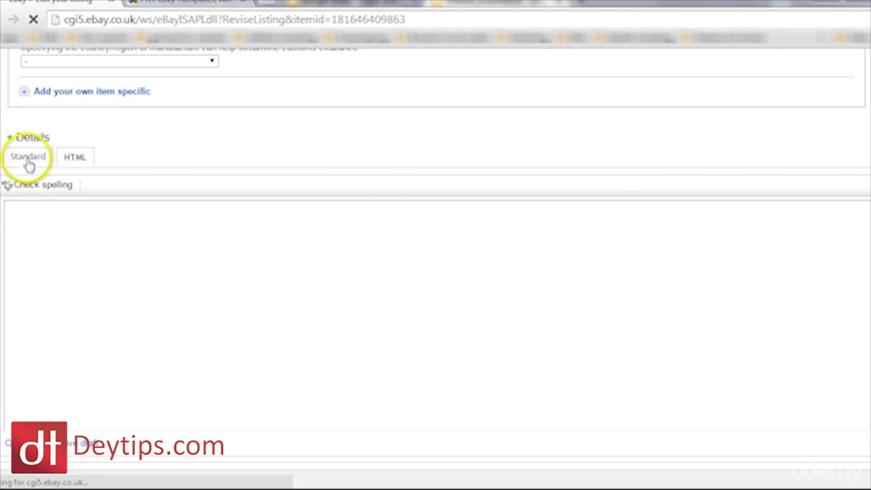
Step: Switch to the Sellercore site and launch its guest template editor
{"action": "left_click", "coordinate": [146, 6]}
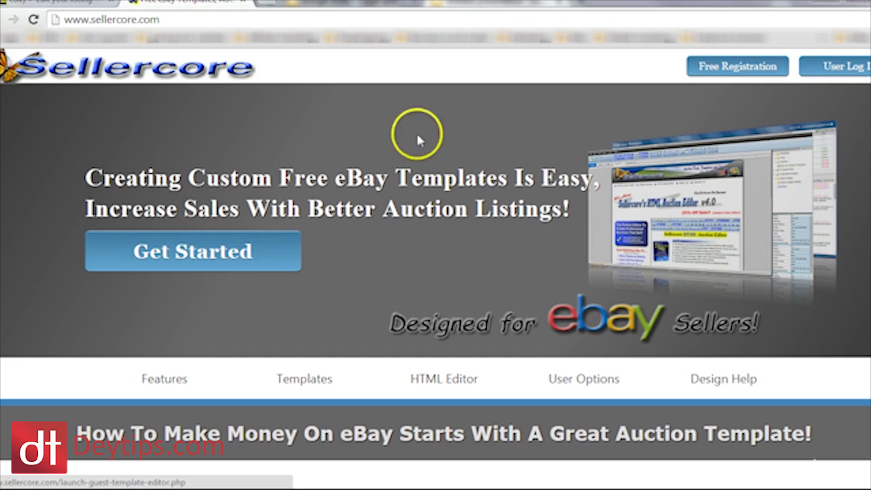
{"action": "left_click", "coordinate": [261, 250]}
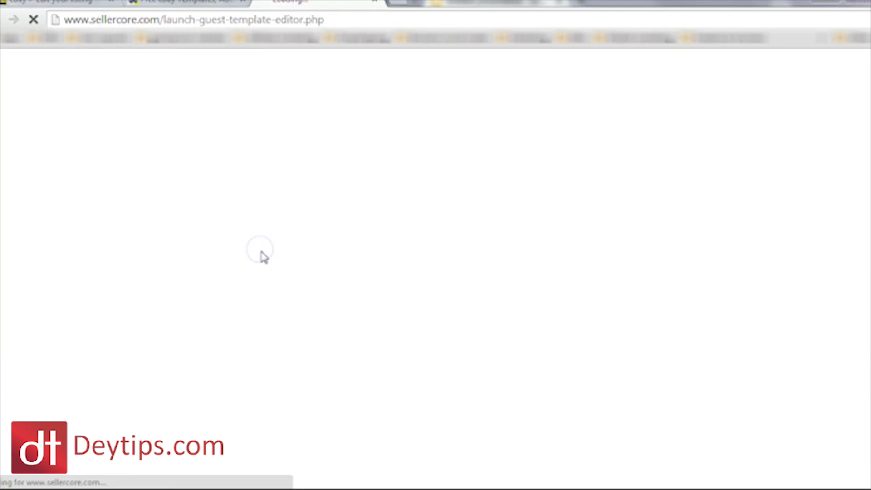
{"action": "left_click", "coordinate": [263, 240]}
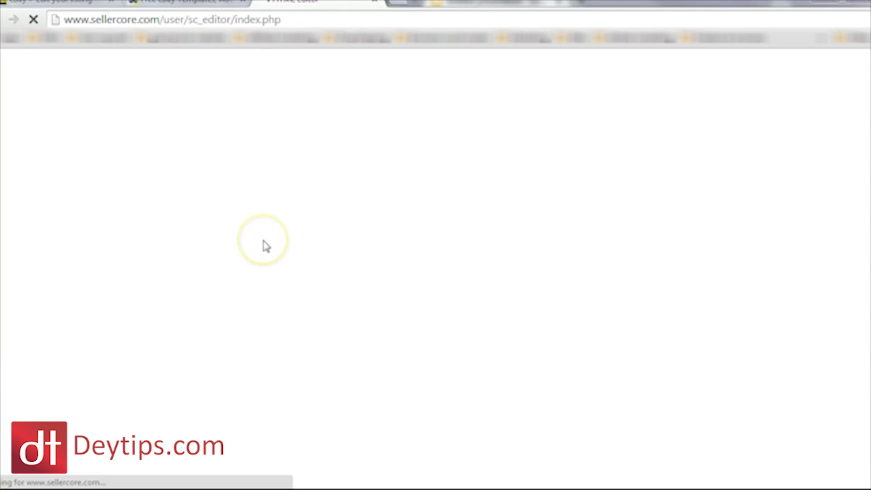
{"action": "left_click", "coordinate": [259, 228]}
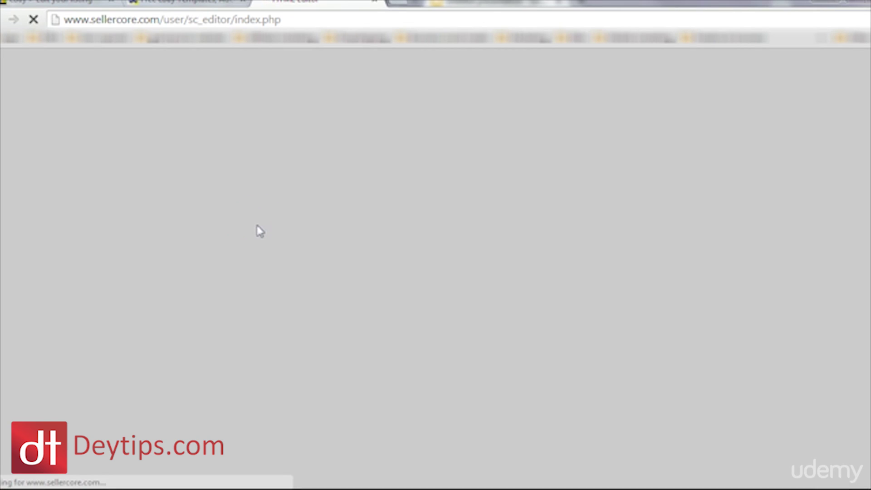
{"action": "left_click", "coordinate": [155, 368]}
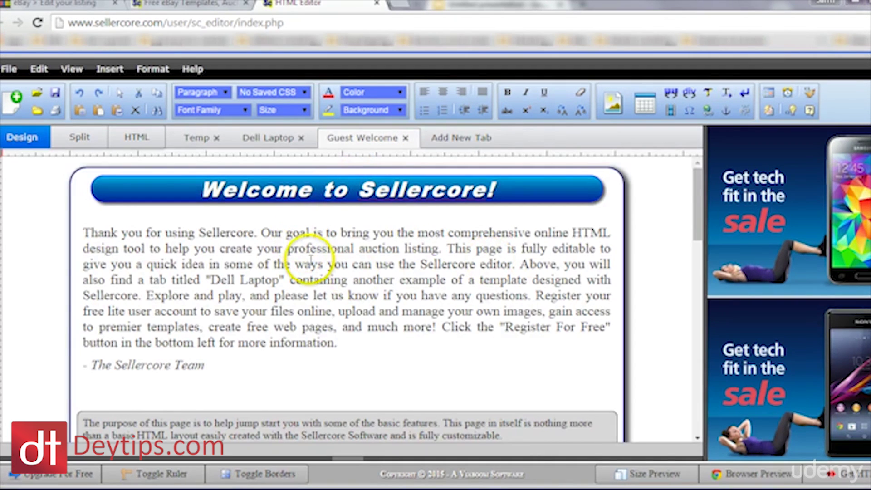
Step: Examine the Guest Welcome sample page and the resize handle and editing options of its laptop image
{"action": "scroll", "coordinate": [321, 213], "scroll_direction": "down", "scroll_amount": 10}
{"action": "scroll", "coordinate": [347, 288], "scroll_direction": "up", "scroll_amount": 3}
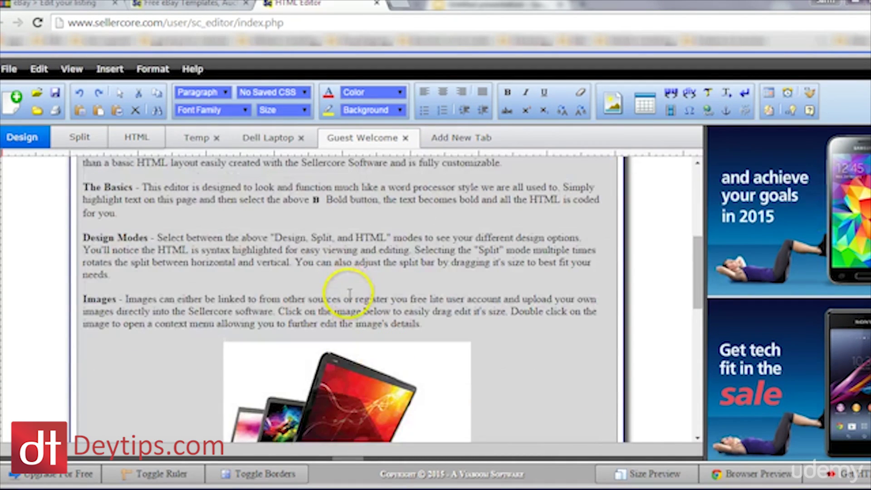
{"action": "scroll", "coordinate": [431, 304], "scroll_direction": "down", "scroll_amount": 10}
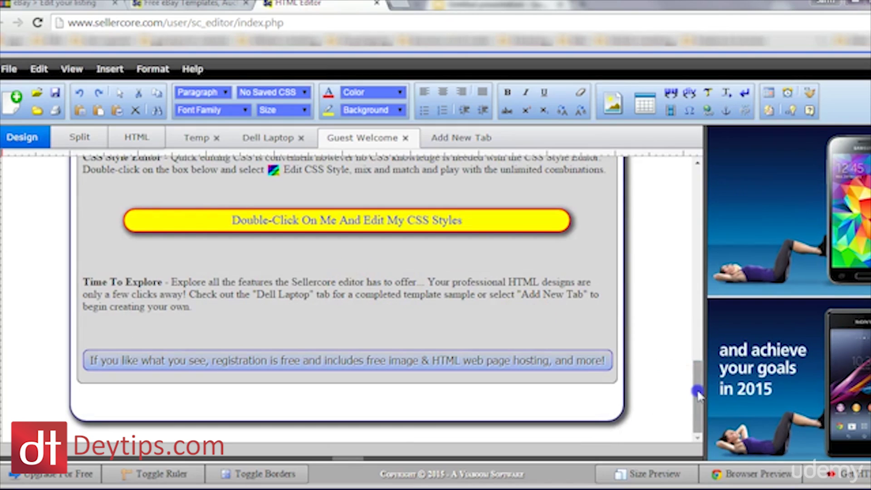
{"action": "left_click_drag", "start_coordinate": [697, 390], "coordinate": [681, 287]}
{"action": "left_click", "coordinate": [351, 294]}
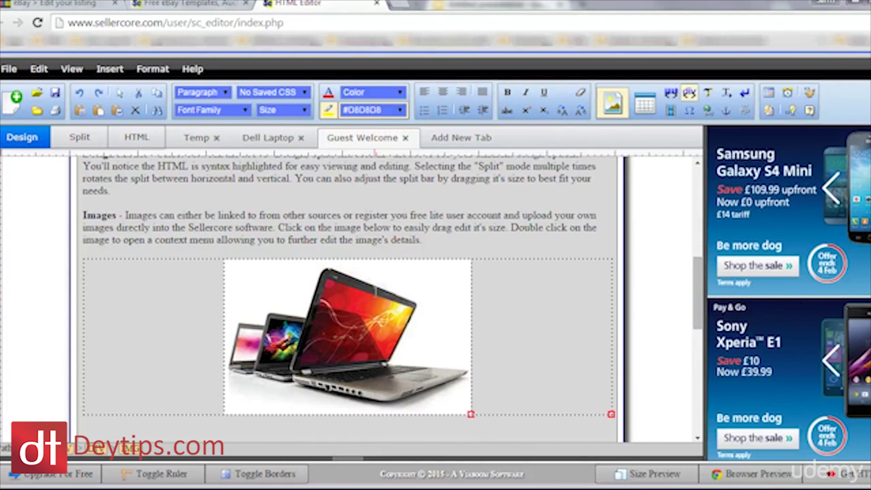
{"action": "left_click_drag", "start_coordinate": [471, 413], "coordinate": [471, 413]}
{"action": "right_click", "coordinate": [470, 413]}
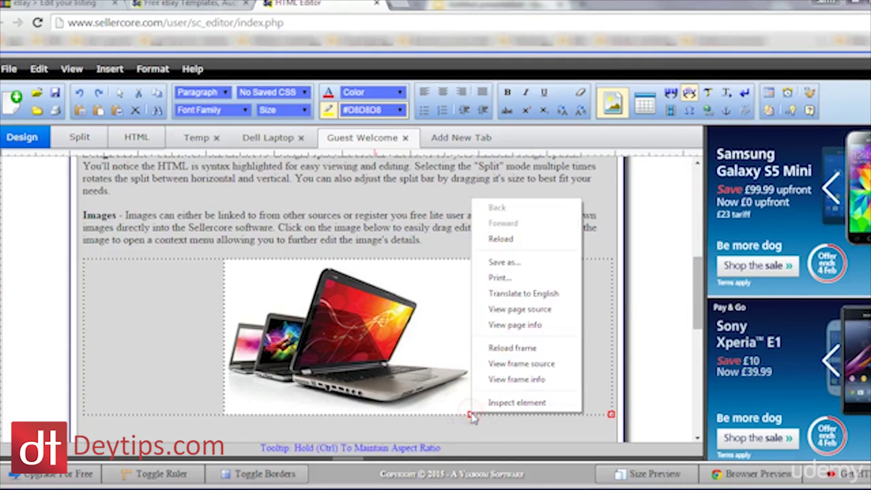
{"action": "left_click", "coordinate": [464, 404]}
{"action": "left_click", "coordinate": [435, 375]}
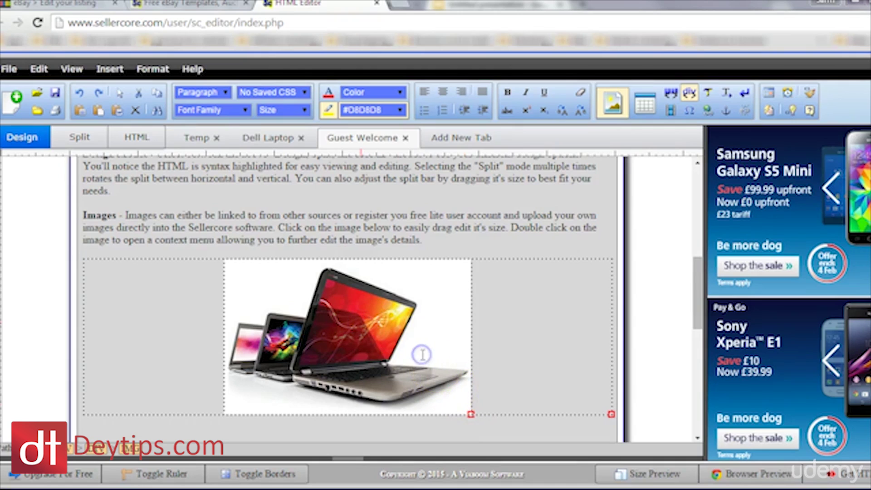
{"action": "left_click", "coordinate": [613, 100]}
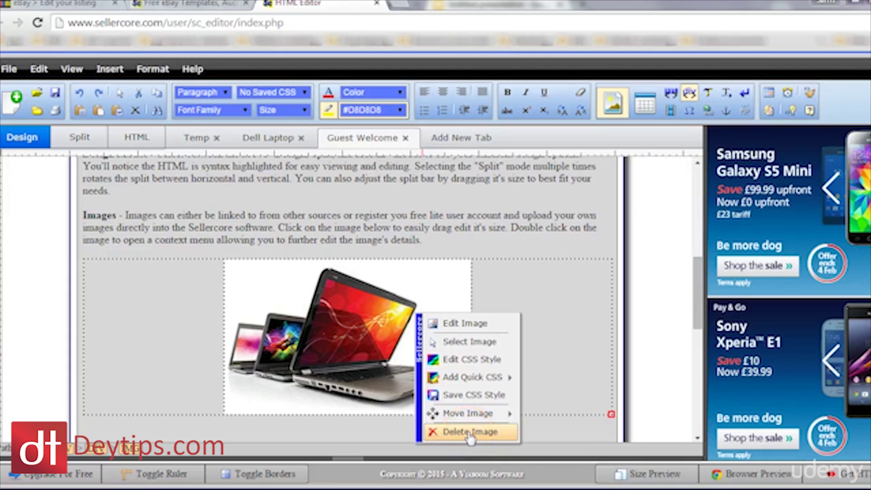
Step: Start inserting a new image directly after the laptop picture, ready for its image URL
{"action": "left_click", "coordinate": [506, 287]}
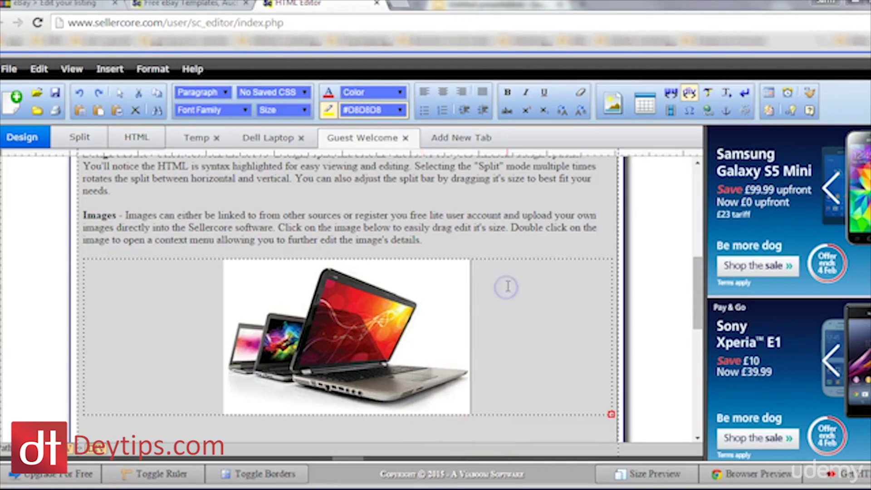
{"action": "left_click", "coordinate": [616, 103]}
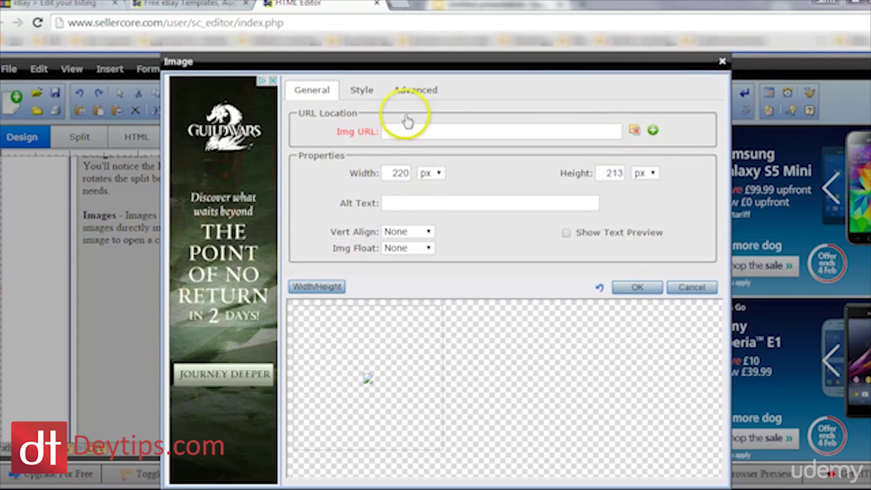
{"action": "left_click", "coordinate": [404, 128]}
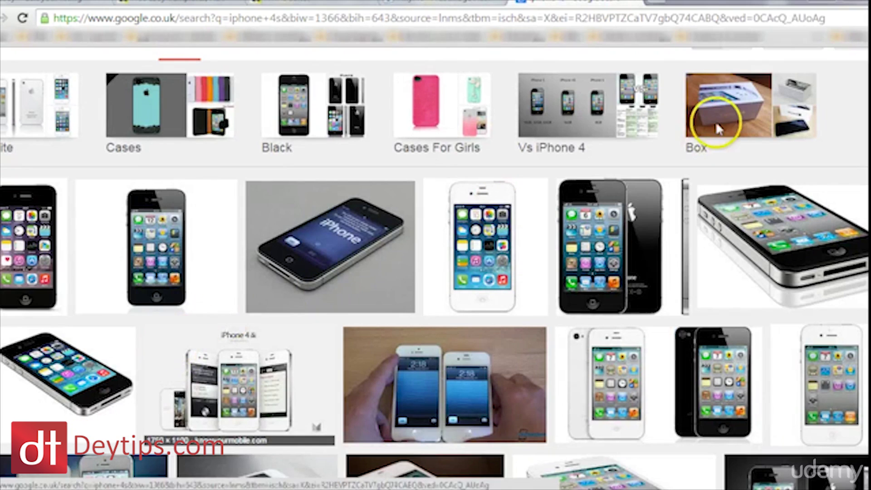
Step: In the Google Images results for iphone 4s, copy the image URL of the black iPhone from gadgets.ndtv.com
{"action": "scroll", "coordinate": [316, 427], "scroll_direction": "up", "scroll_amount": 2}
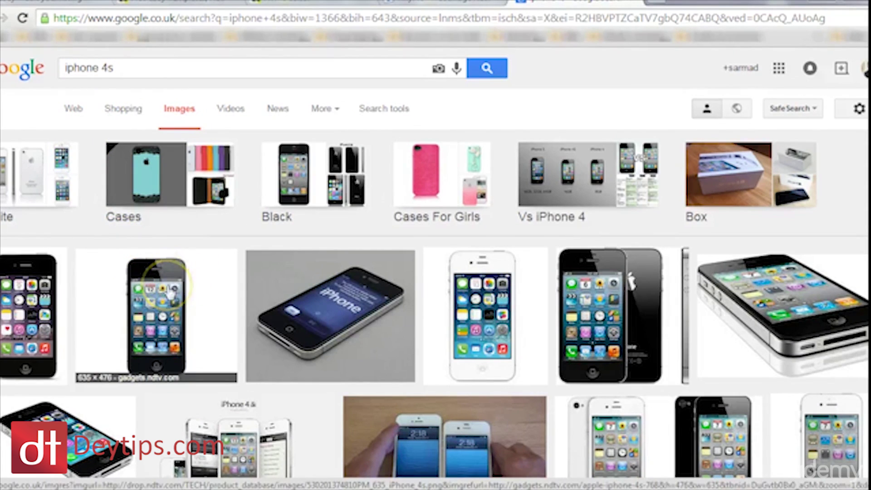
{"action": "scroll", "coordinate": [146, 223], "scroll_direction": "down", "scroll_amount": 4}
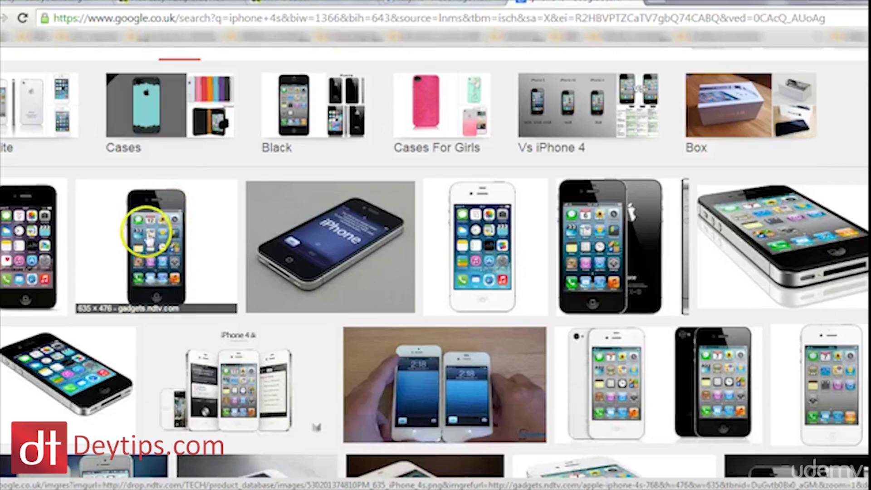
{"action": "scroll", "coordinate": [137, 226], "scroll_direction": "up", "scroll_amount": 2}
{"action": "scroll", "coordinate": [138, 227], "scroll_direction": "up", "scroll_amount": 1}
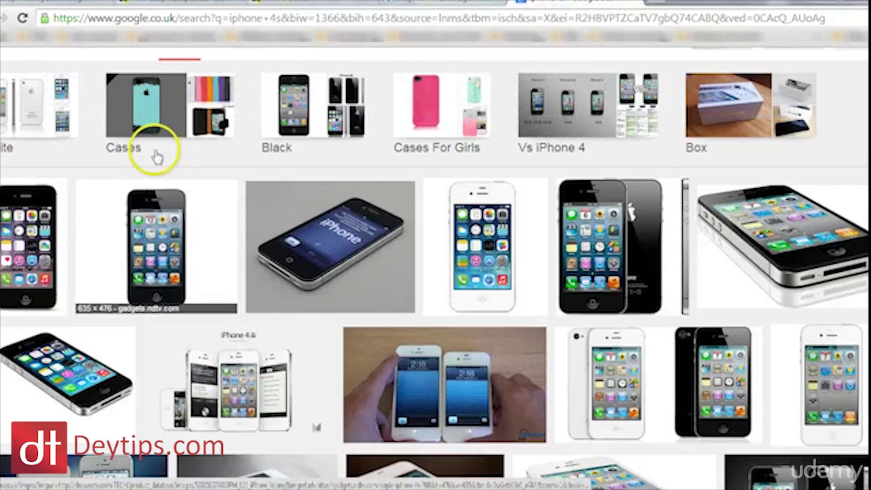
{"action": "scroll", "coordinate": [159, 218], "scroll_direction": "up", "scroll_amount": 1}
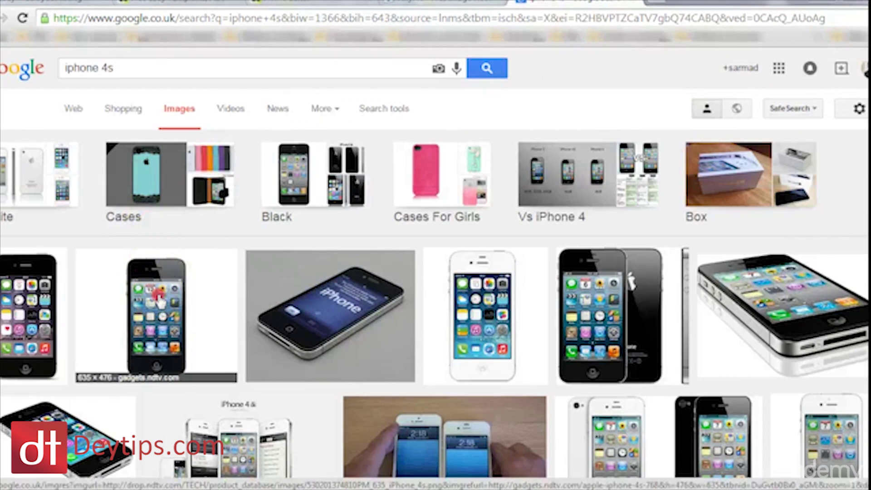
{"action": "right_click", "coordinate": [159, 300]}
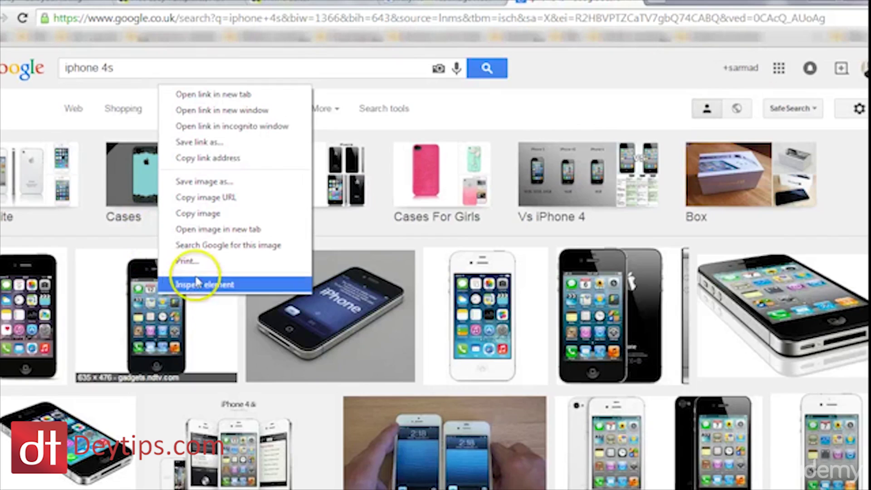
{"action": "left_click", "coordinate": [257, 198]}
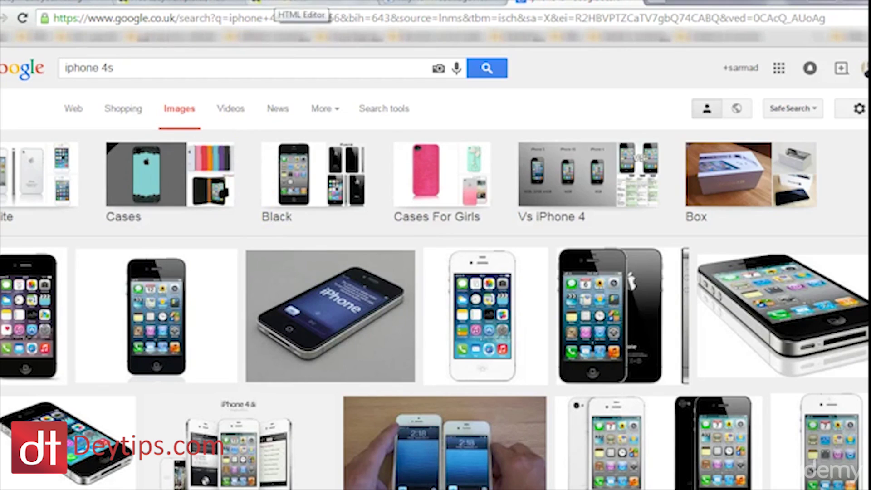
Step: Return to the Sellercore editor, paste the copied address as the image URL and insert the iPhone picture beside the laptops
{"action": "left_click", "coordinate": [190, 6]}
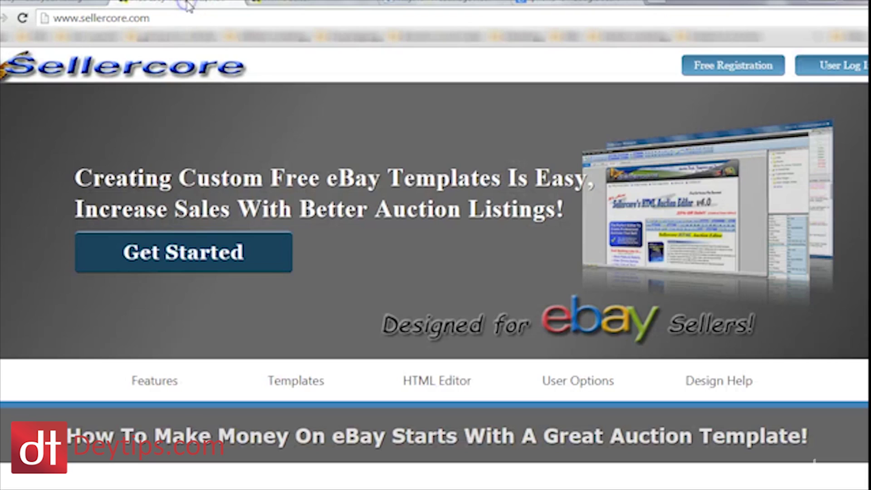
{"action": "left_click", "coordinate": [290, 5]}
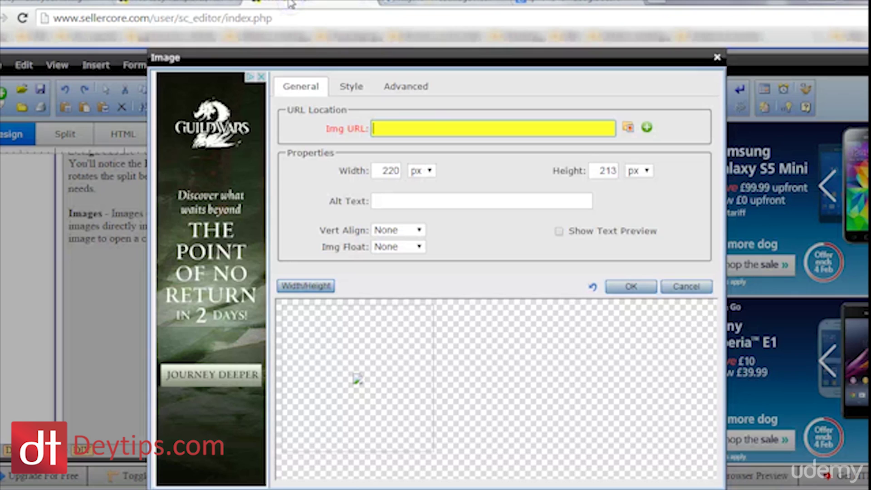
{"action": "right_click", "coordinate": [388, 128]}
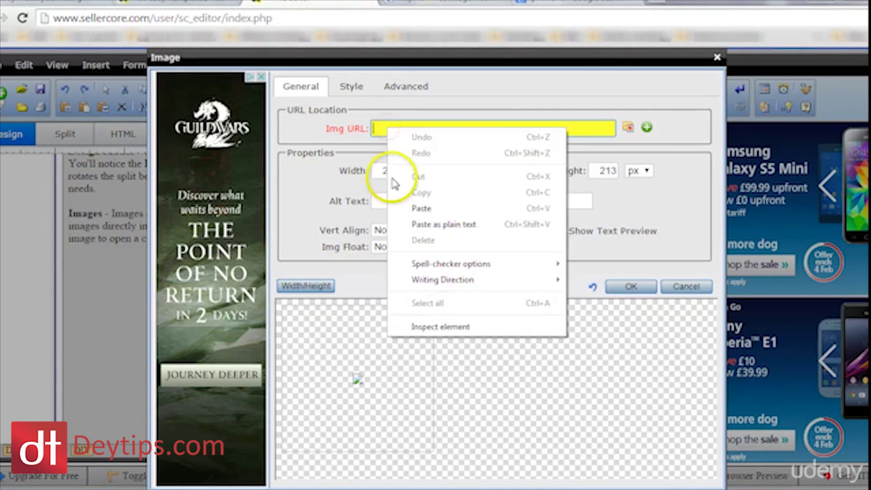
{"action": "left_click", "coordinate": [421, 208]}
{"action": "left_click", "coordinate": [472, 162]}
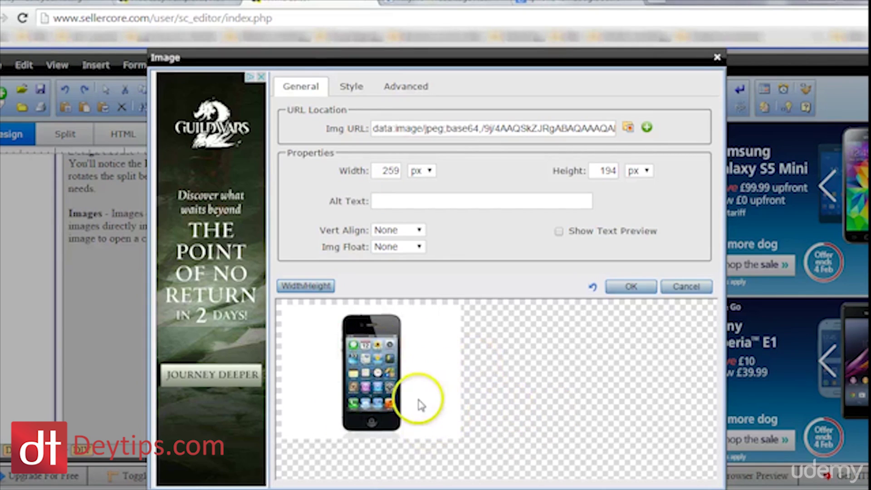
{"action": "left_click", "coordinate": [630, 287]}
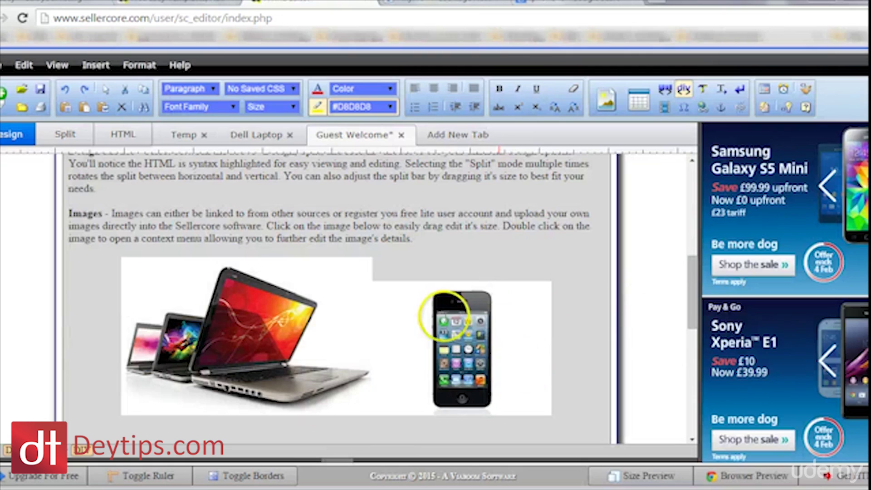
Step: Deselect the inserted iPhone picture and start inserting another image, ready for its image URL
{"action": "left_click", "coordinate": [511, 398]}
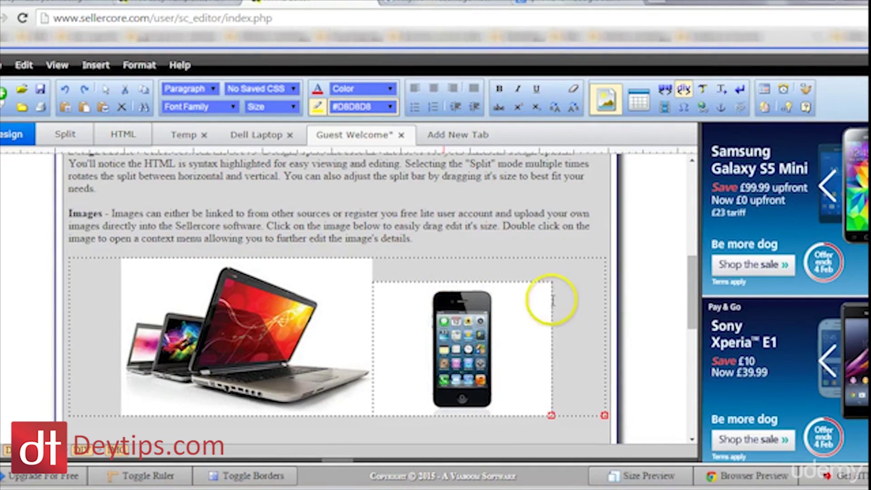
{"action": "left_click", "coordinate": [530, 172]}
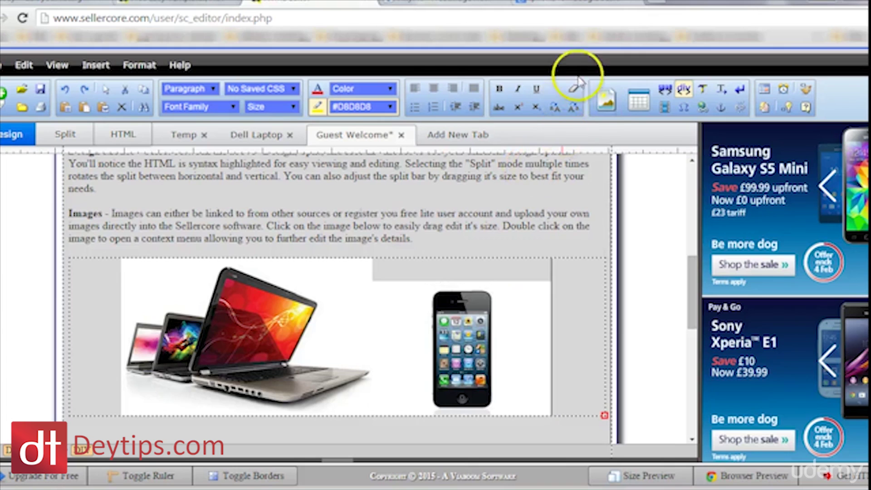
{"action": "left_click", "coordinate": [606, 99]}
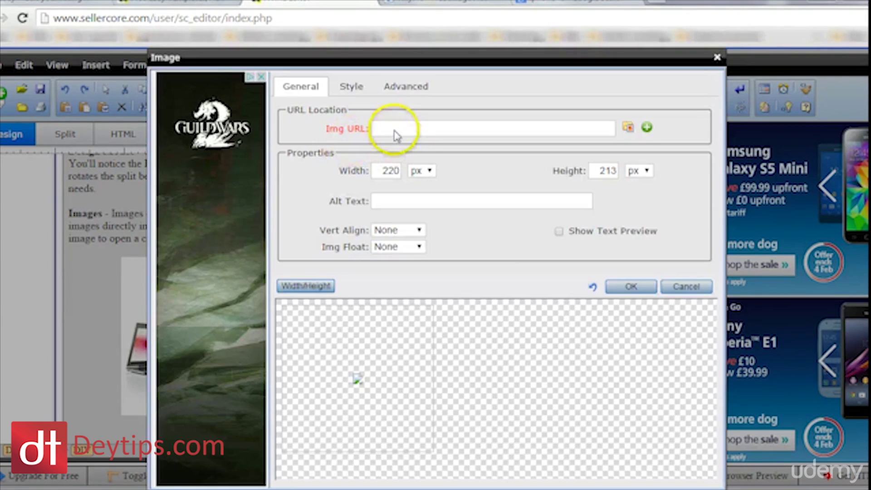
{"action": "left_click", "coordinate": [393, 130]}
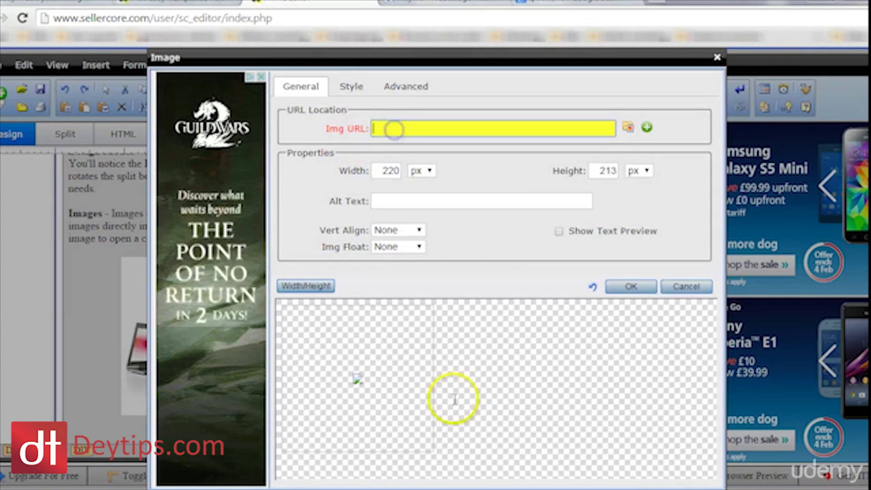
Step: Look at the Tinypic.com image upload page and its web address, and return to the iphone 4s image results
{"action": "left_click", "coordinate": [421, 3]}
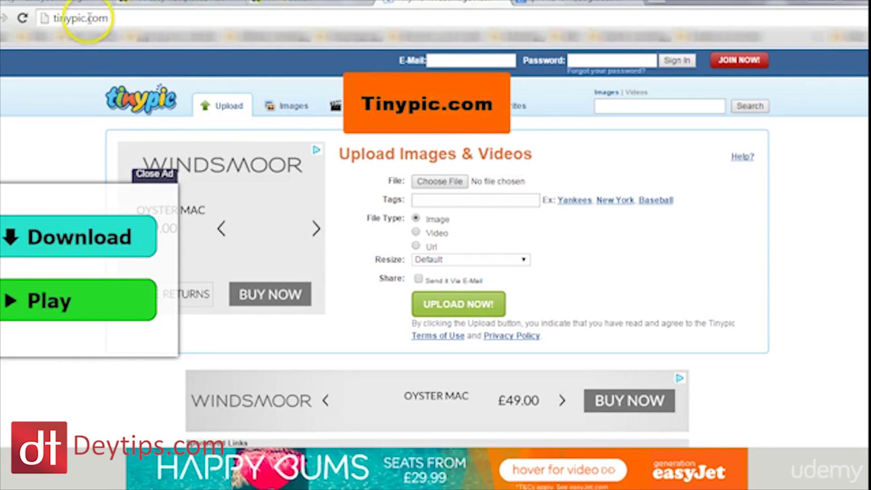
{"action": "left_click_drag", "start_coordinate": [111, 17], "coordinate": [52, 19]}
{"action": "left_click", "coordinate": [74, 140]}
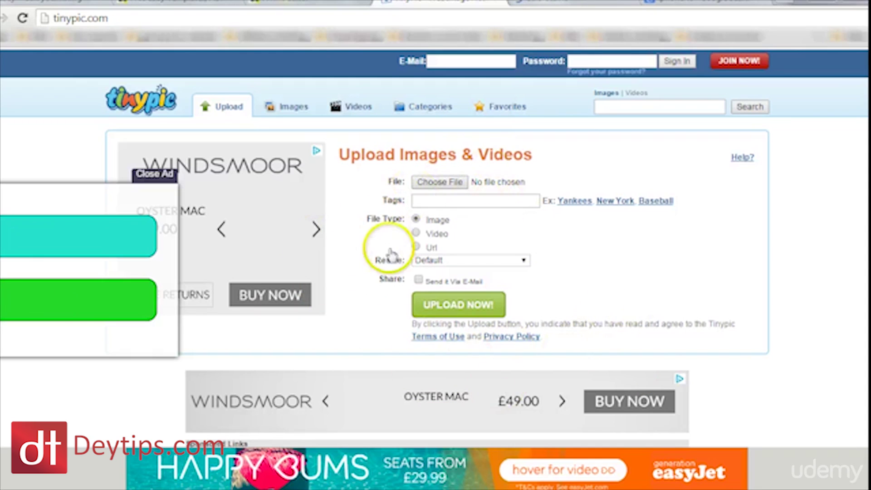
{"action": "left_click", "coordinate": [686, 5]}
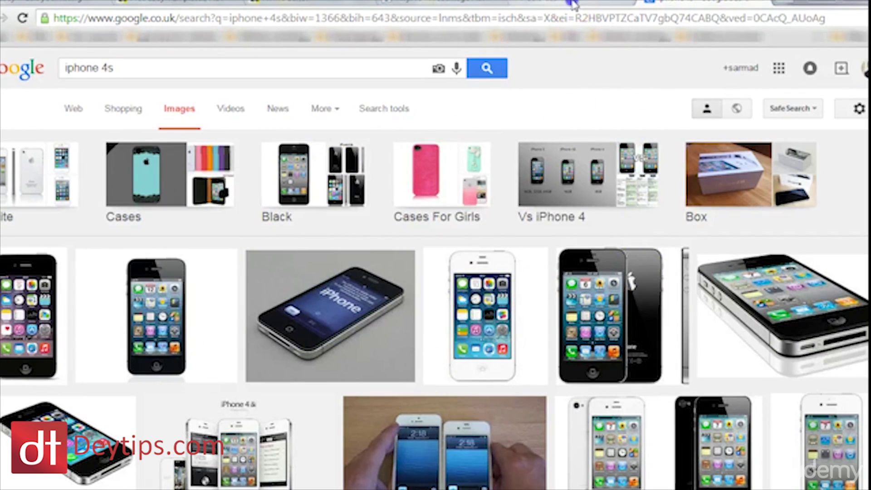
Step: Switch to the Tinypic upload page and choose imagesfff.jpg from the Desktop as the file to upload
{"action": "left_click", "coordinate": [497, 5]}
{"action": "left_click", "coordinate": [470, 4]}
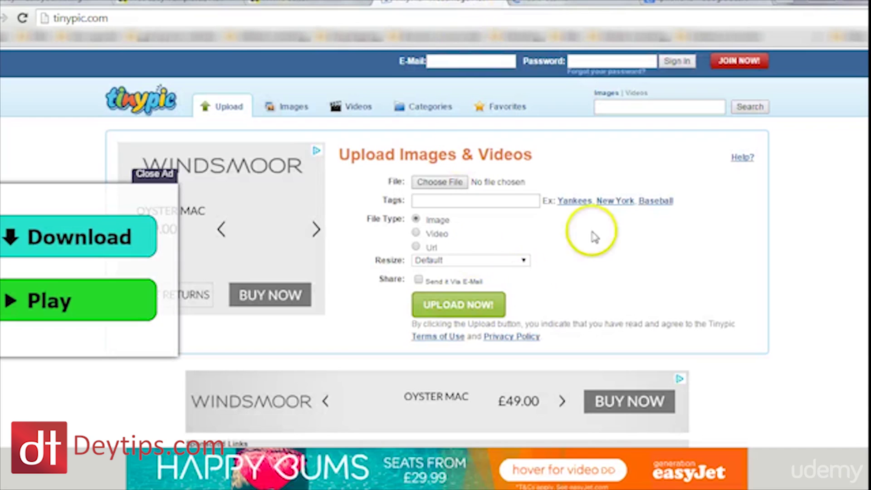
{"action": "left_click", "coordinate": [455, 187]}
{"action": "left_click", "coordinate": [456, 190]}
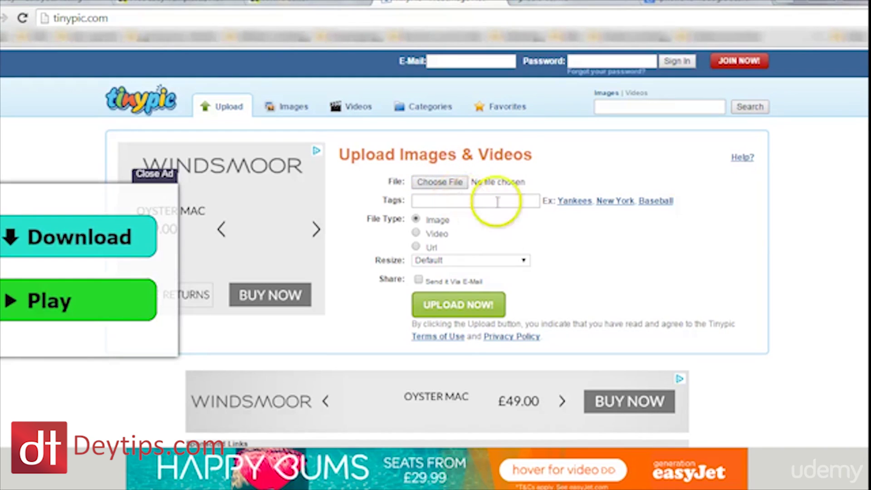
{"action": "left_click", "coordinate": [433, 183]}
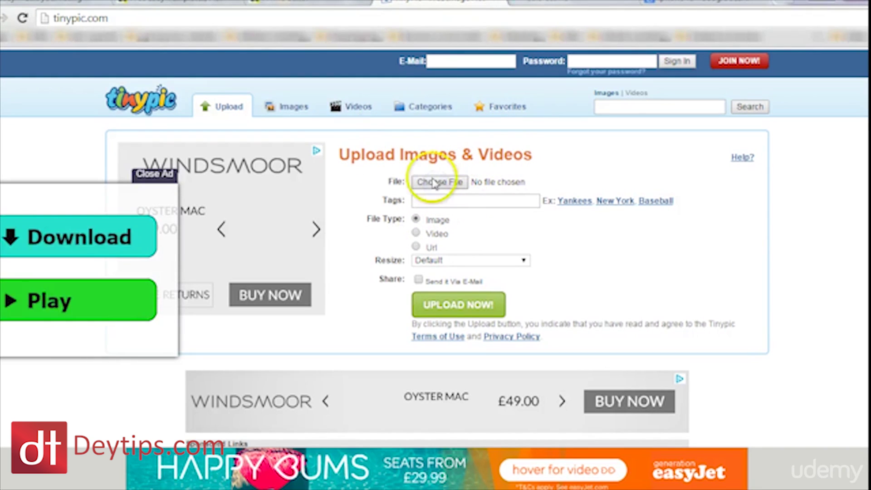
{"action": "left_click", "coordinate": [28, 112]}
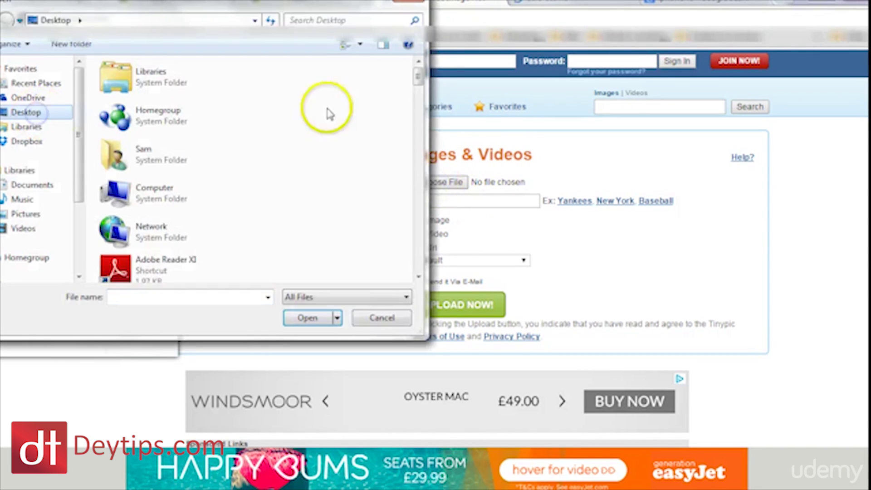
{"action": "mouse_move", "coordinate": [416, 83]}
{"action": "left_mouse_down"}
{"action": "mouse_move", "coordinate": [409, 229]}
{"action": "mouse_move", "coordinate": [418, 272]}
{"action": "mouse_move", "coordinate": [412, 188]}
{"action": "mouse_move", "coordinate": [416, 202]}
{"action": "left_mouse_up"}
{"action": "double_click", "coordinate": [201, 154]}
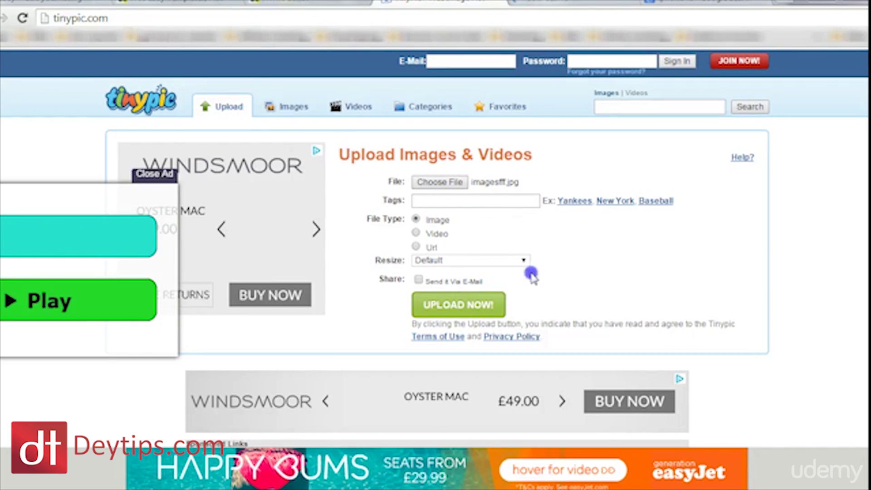
Step: Set the file type to Image, start the Tinypic upload, and complete it by entering the words shown in the anti-spam challenge
{"action": "left_click", "coordinate": [414, 219]}
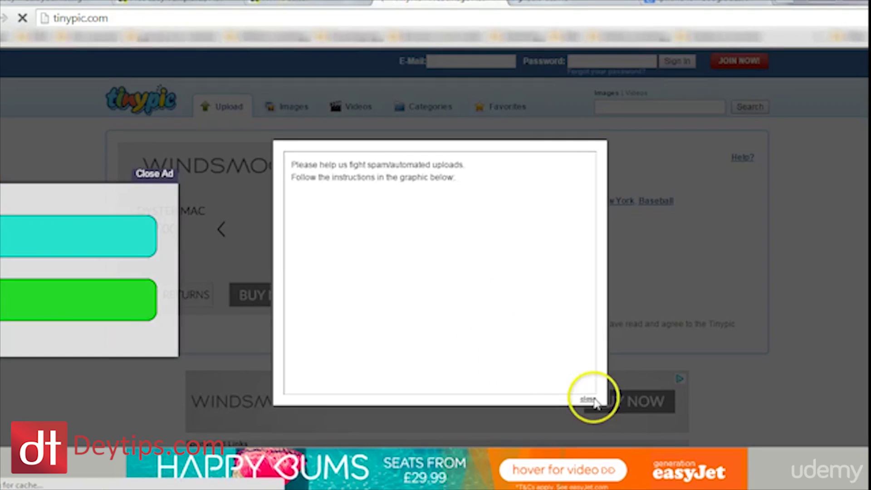
{"action": "left_click", "coordinate": [588, 400]}
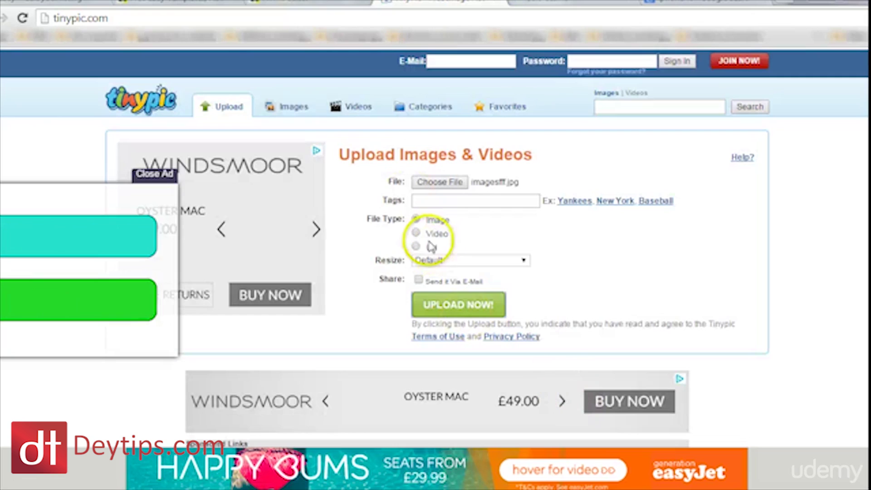
{"action": "left_click", "coordinate": [467, 313]}
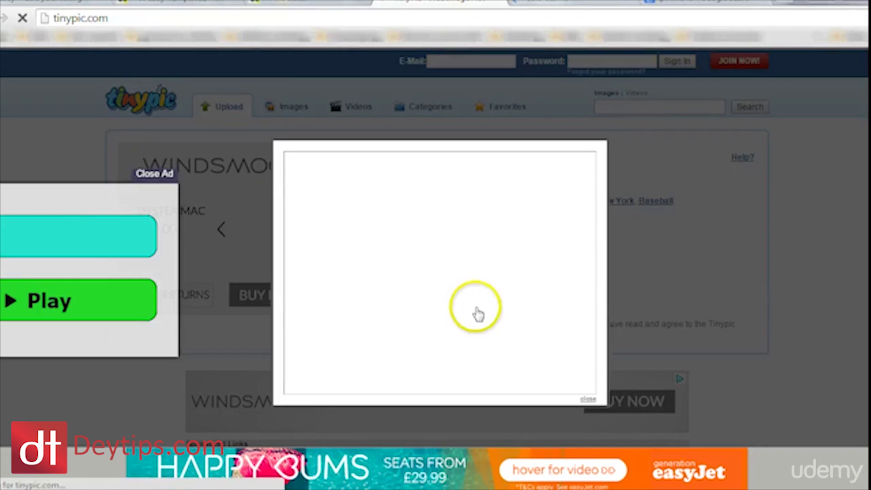
{"action": "left_click", "coordinate": [356, 306]}
{"action": "type", "text": "be"}
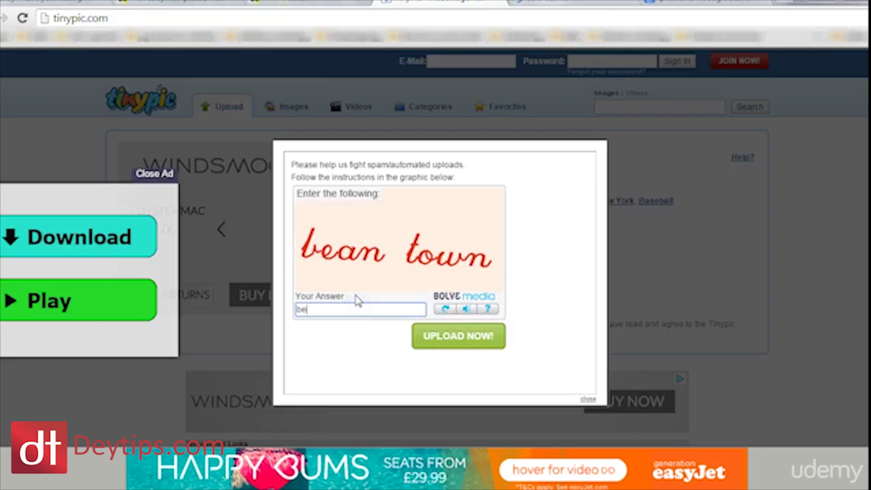
{"action": "type", "text": "an town"}
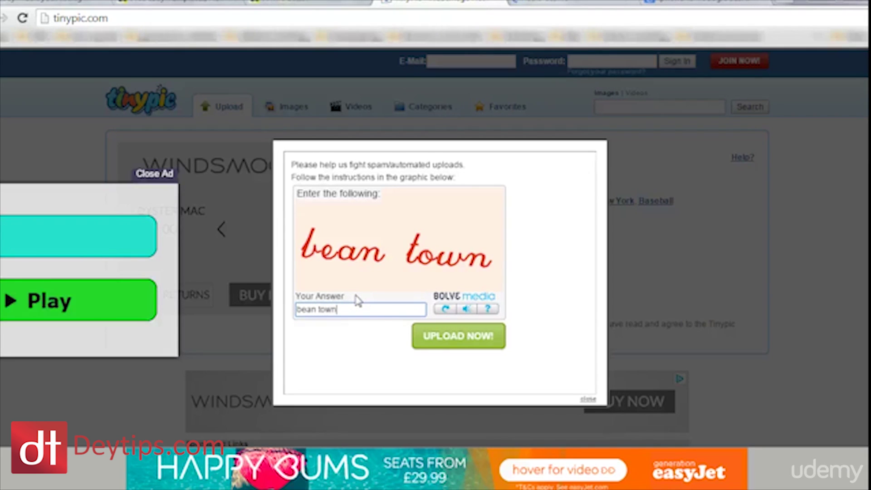
{"action": "left_click", "coordinate": [442, 329]}
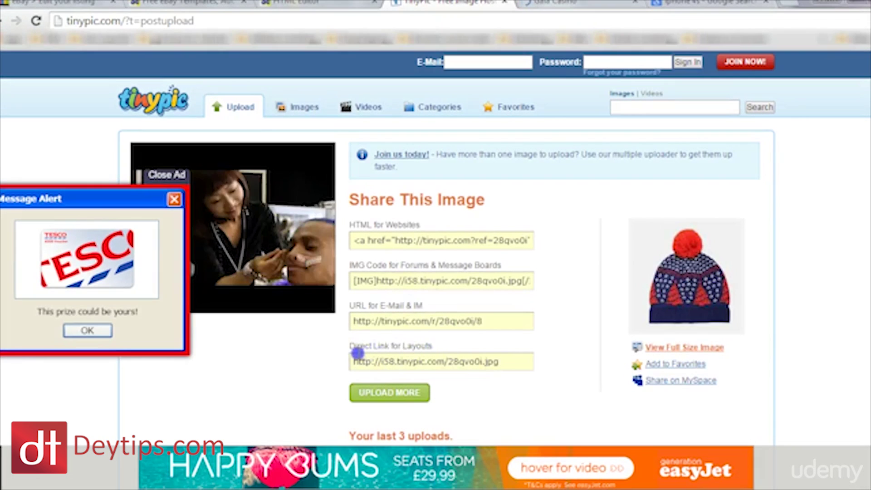
{"action": "left_click_drag", "start_coordinate": [359, 362], "coordinate": [502, 361]}
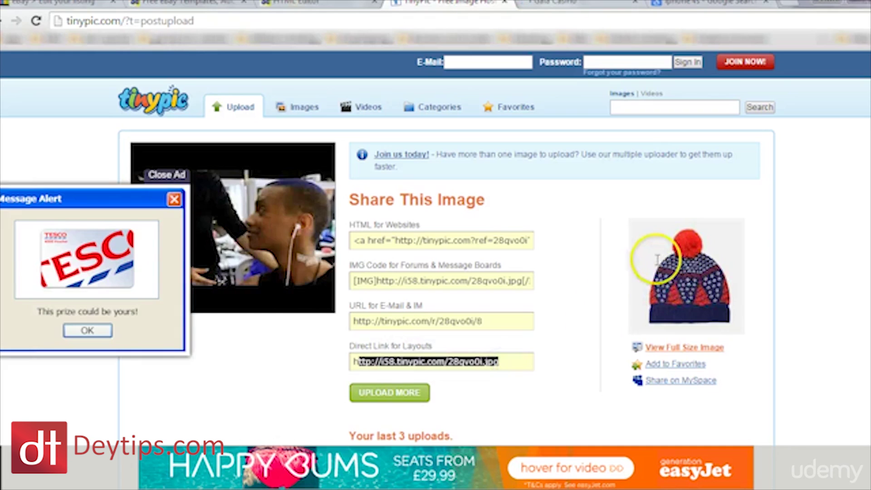
{"action": "right_click", "coordinate": [668, 271]}
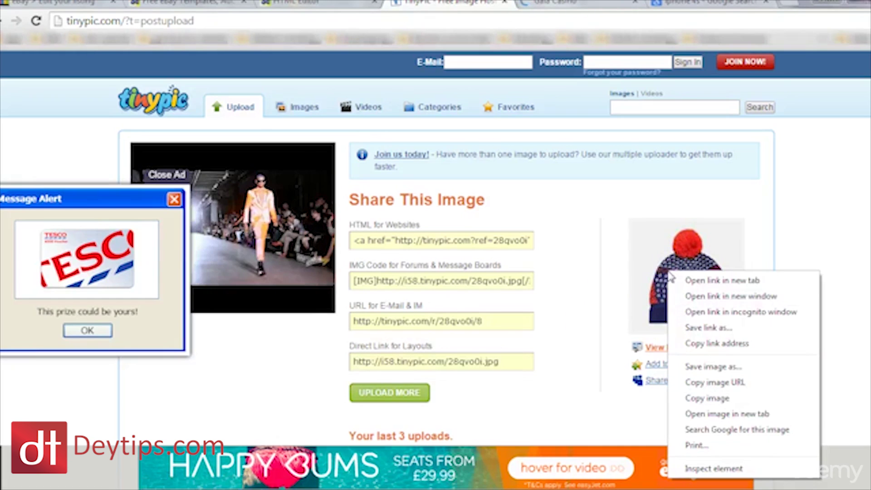
{"action": "left_click", "coordinate": [726, 382]}
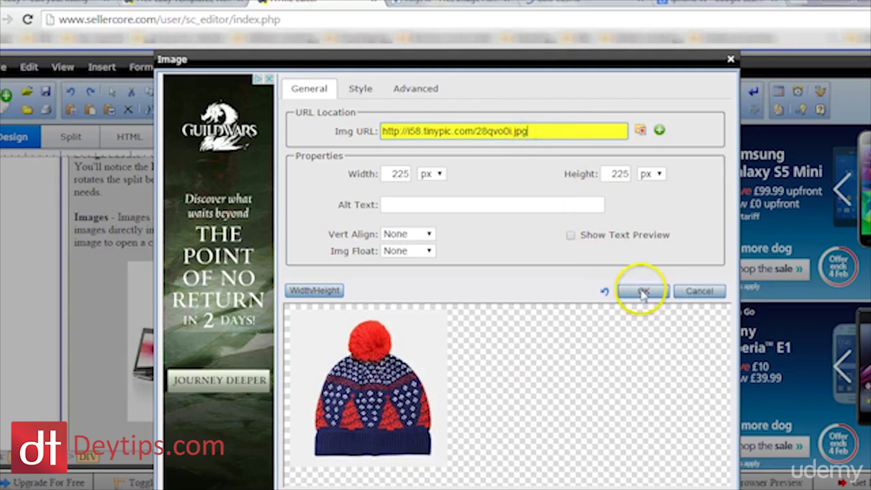
{"action": "left_click", "coordinate": [655, 293]}
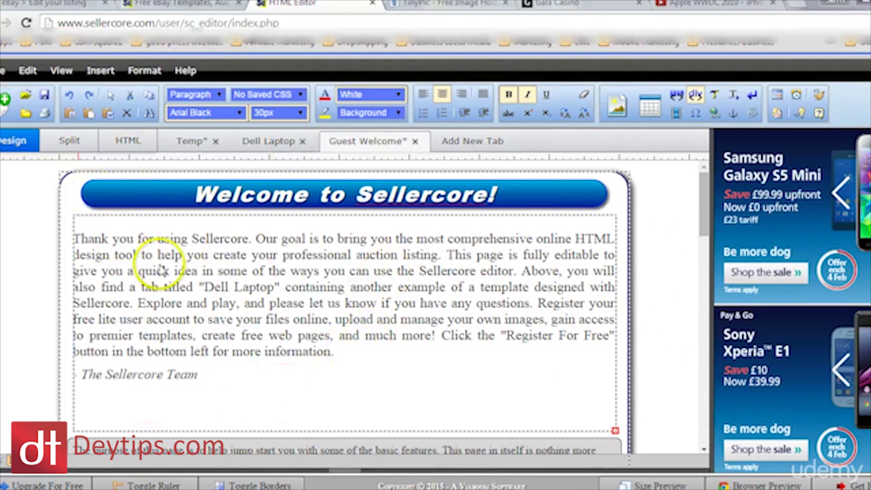
Step: Place the cursor before "Thank you for using Sellercore" and look at the template's HTML code
{"action": "left_click", "coordinate": [72, 237]}
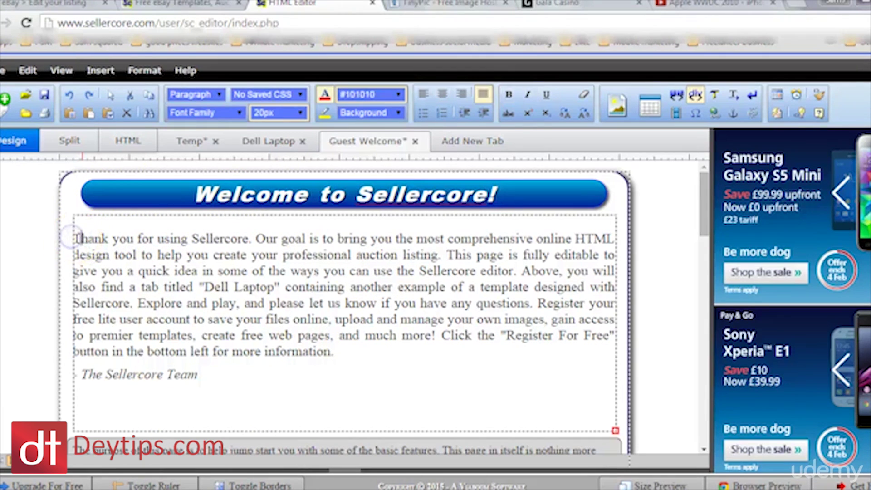
{"action": "left_click", "coordinate": [132, 290]}
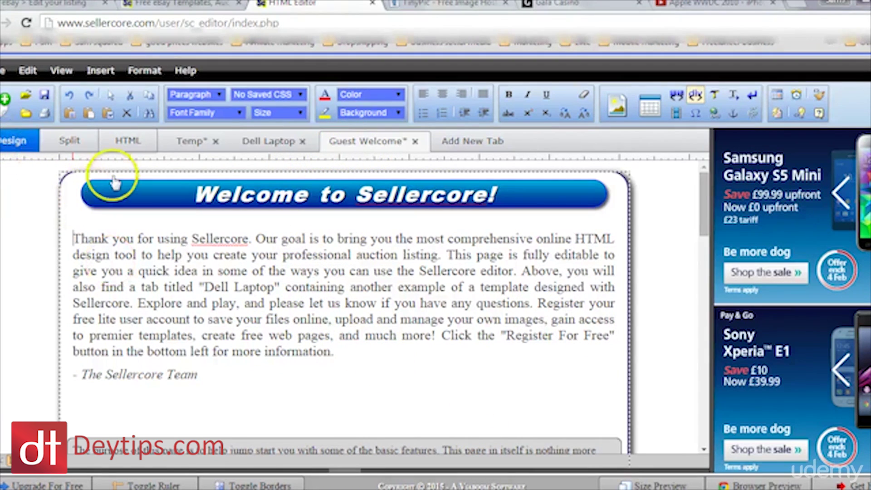
{"action": "left_click", "coordinate": [135, 143]}
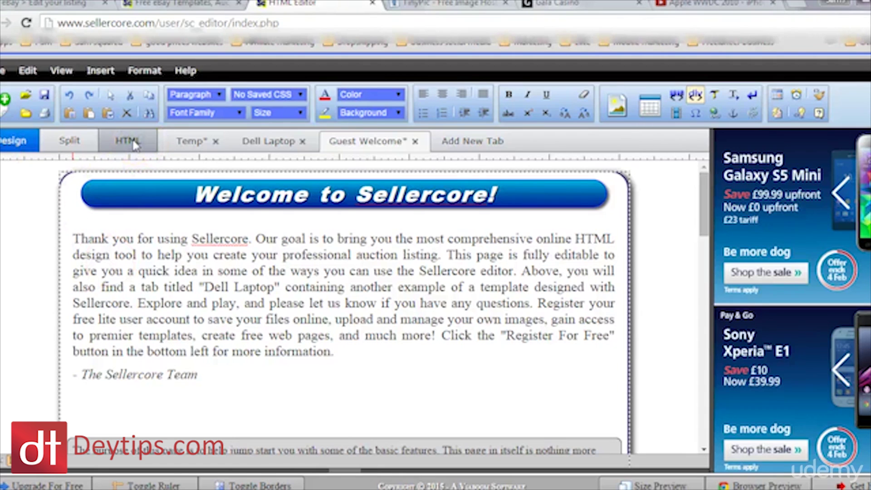
{"action": "left_click", "coordinate": [128, 133]}
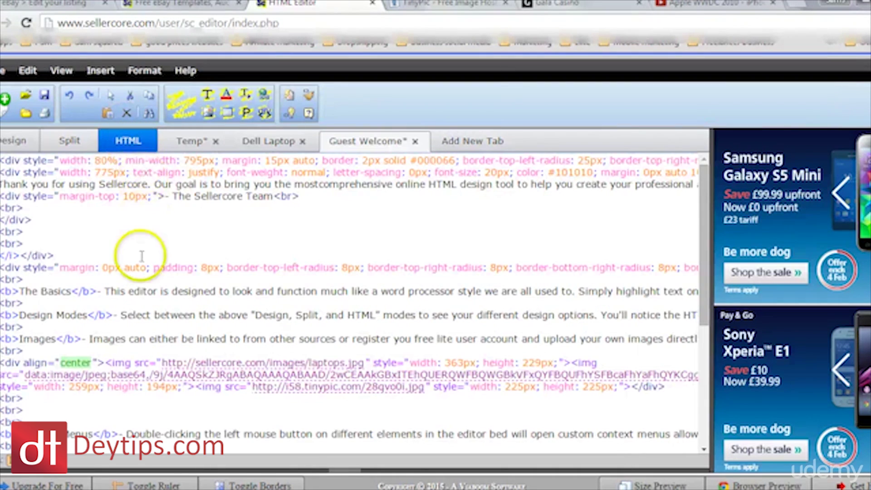
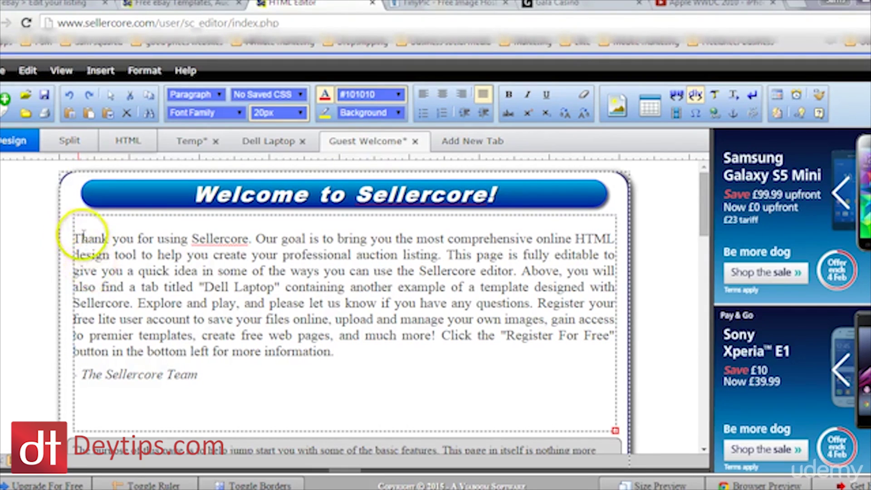
Step: In the design view, insert two blank lines above the "Thank you for using Sellercore" paragraph
{"action": "left_click", "coordinate": [213, 384]}
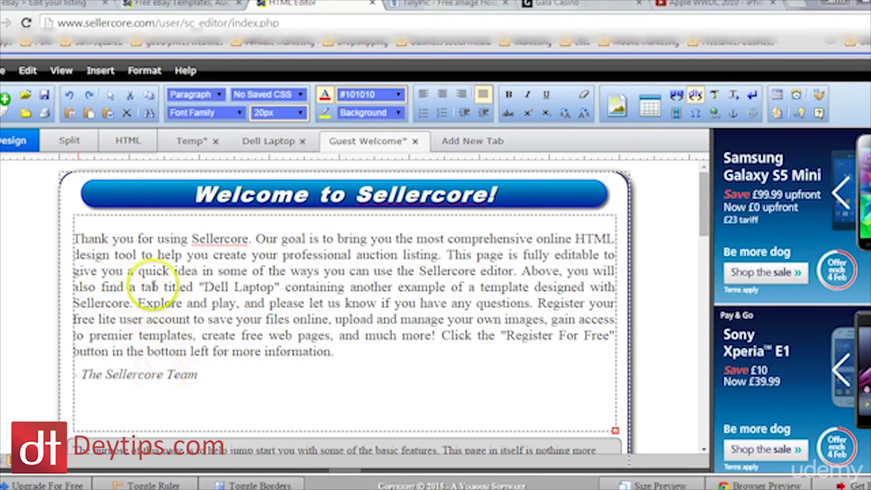
{"action": "left_click", "coordinate": [78, 237]}
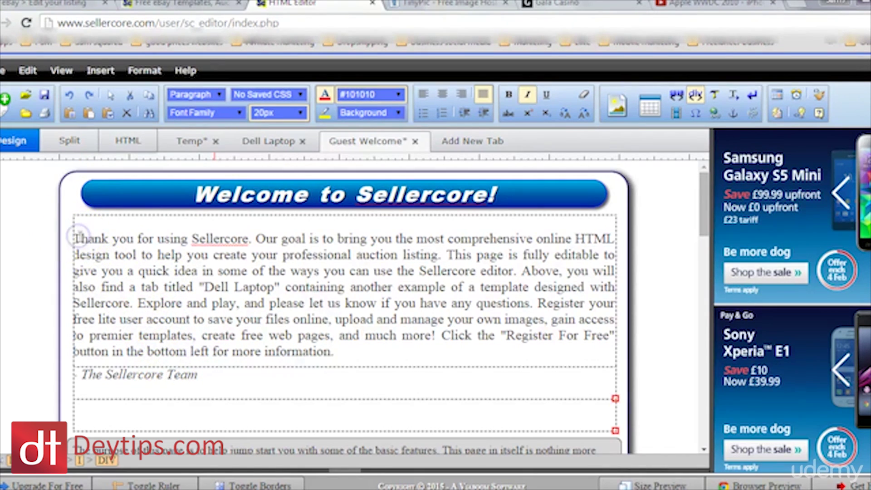
{"action": "left_click", "coordinate": [79, 237]}
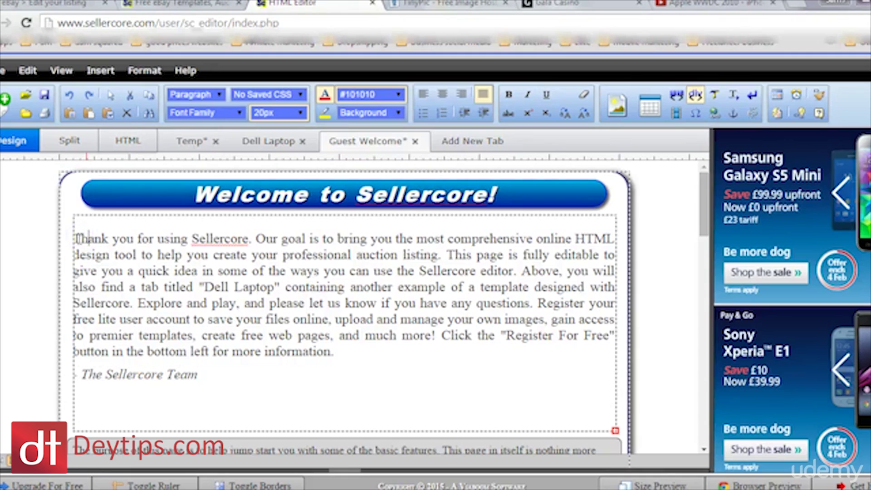
{"action": "right_click", "coordinate": [78, 238]}
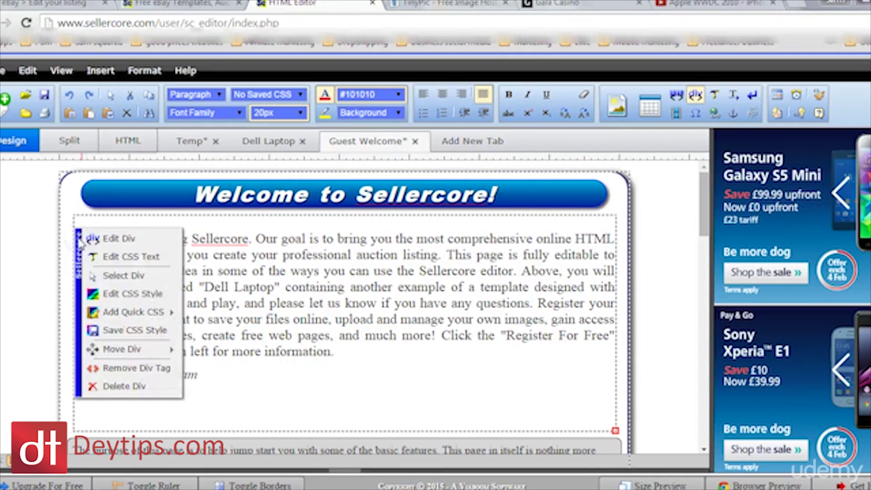
{"action": "left_click", "coordinate": [220, 238]}
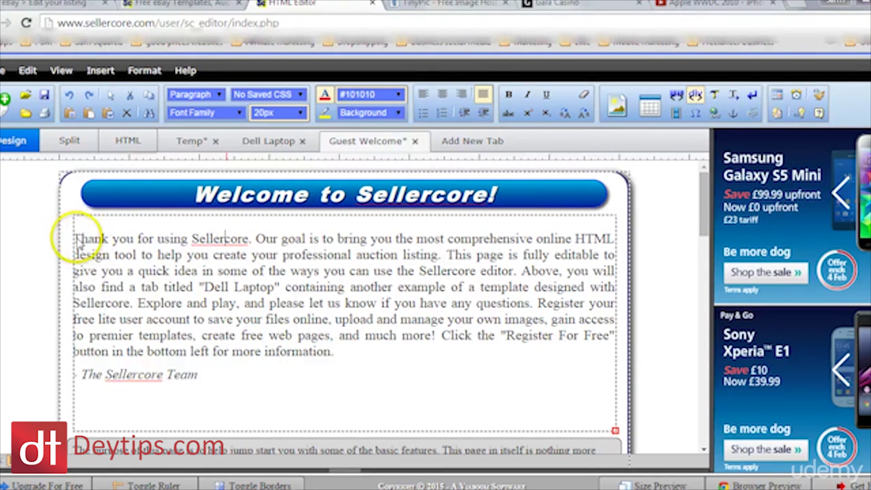
{"action": "left_click", "coordinate": [77, 237]}
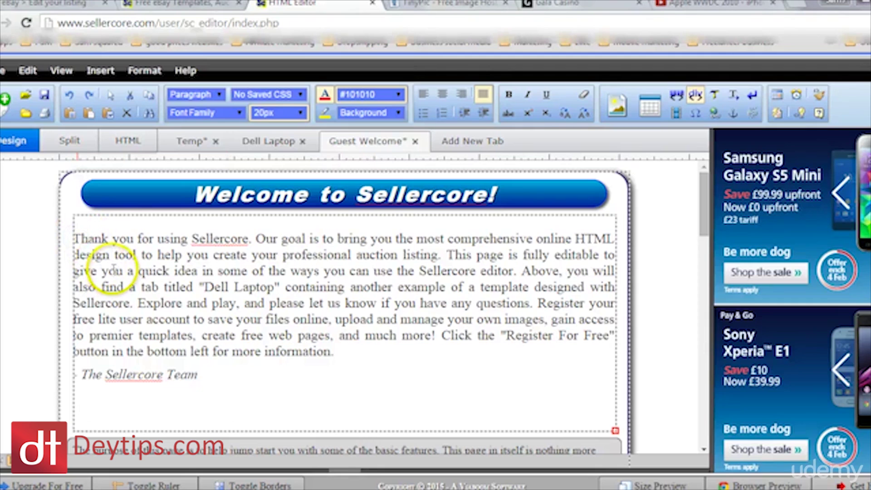
{"action": "key", "text": "Return"}
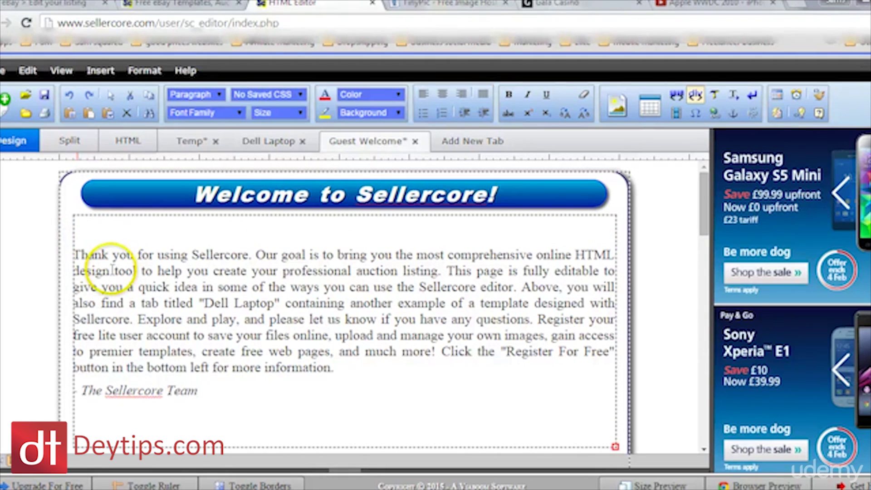
{"action": "left_click", "coordinate": [85, 236]}
{"action": "key", "text": "Return"}
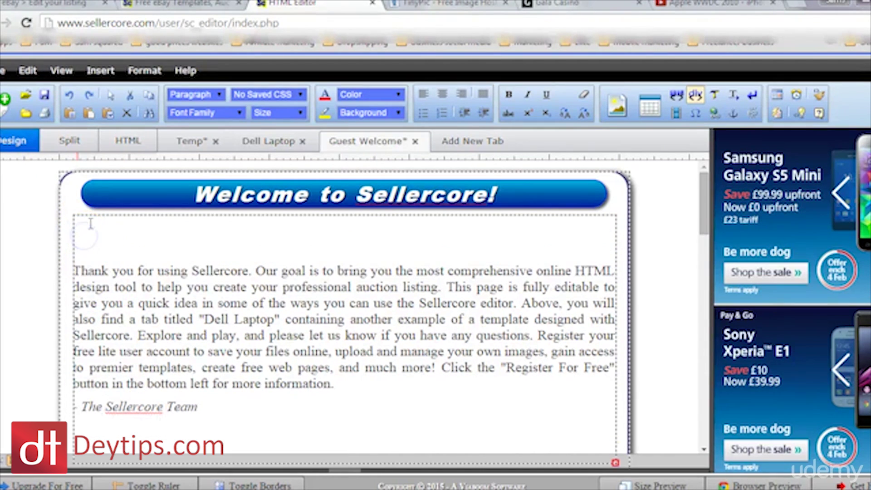
Step: Fill the empty first line under the welcome heading with a row of capital X characters as a marker, and show the template's HTML code
{"action": "left_click", "coordinate": [91, 223]}
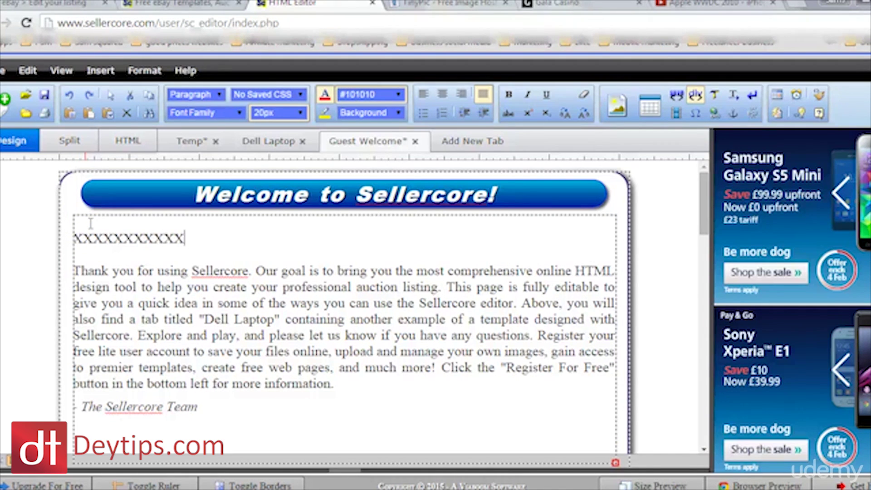
{"action": "type", "text": "XXXXXXXXXXXXXXXXXXXXXXXXXXXXXXXXXXXXXXXXX"}
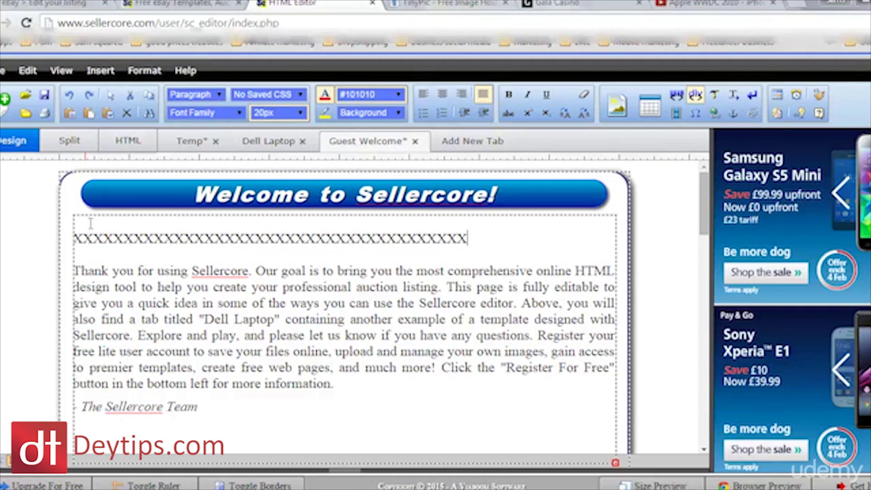
{"action": "type", "text": "XXXXXXX"}
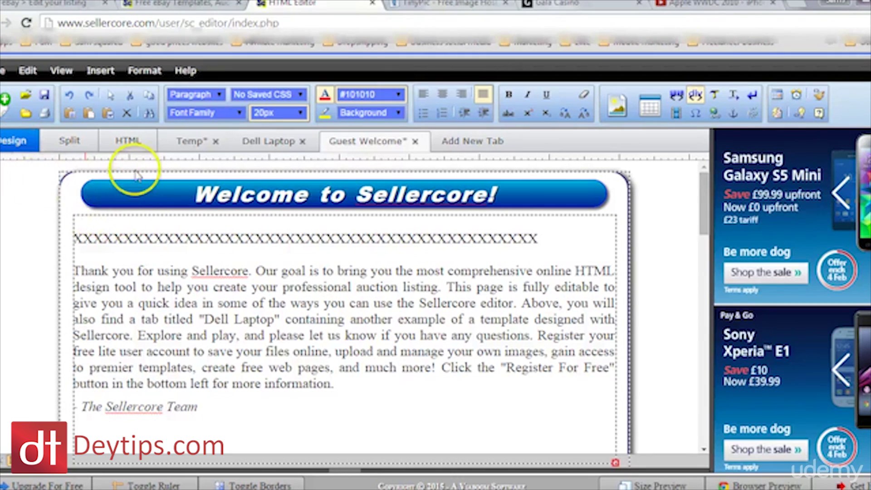
{"action": "left_click", "coordinate": [145, 149]}
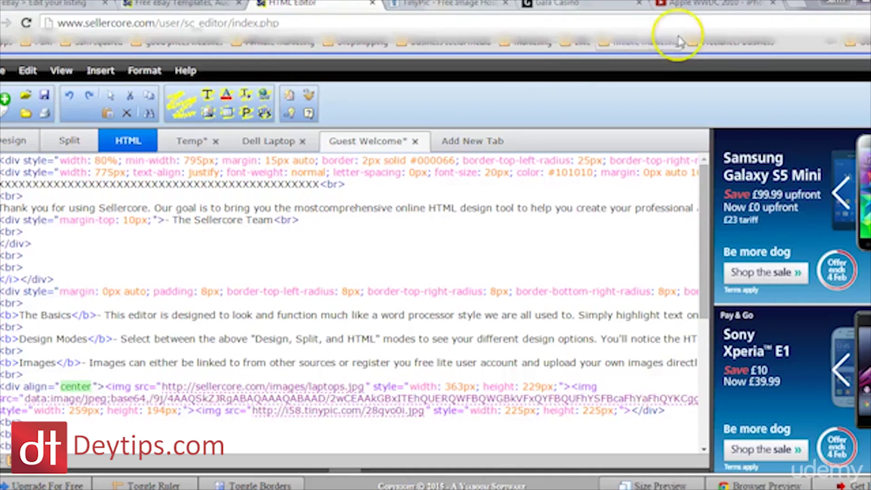
Step: Switch to the YouTube page of Apple WWDC 2010 - iPhone 4 Introduction and look at the video and its embed code
{"action": "left_click", "coordinate": [689, 9]}
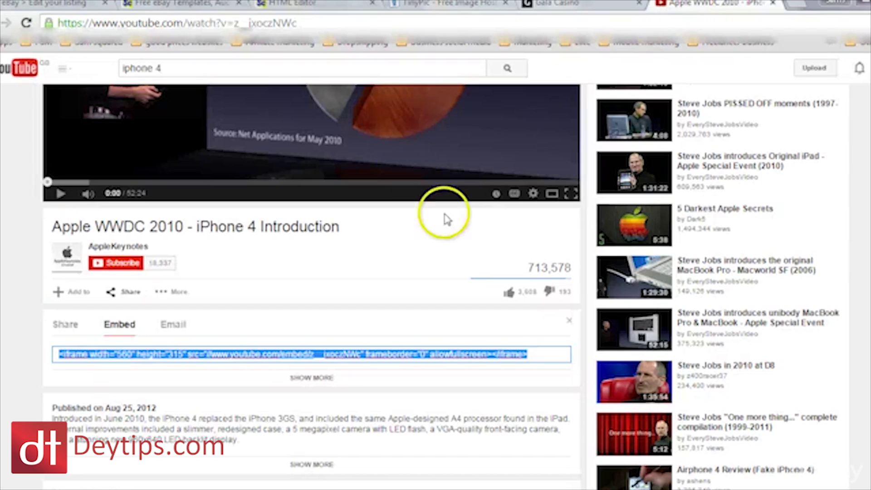
{"action": "scroll", "coordinate": [514, 222], "scroll_direction": "up", "scroll_amount": 5}
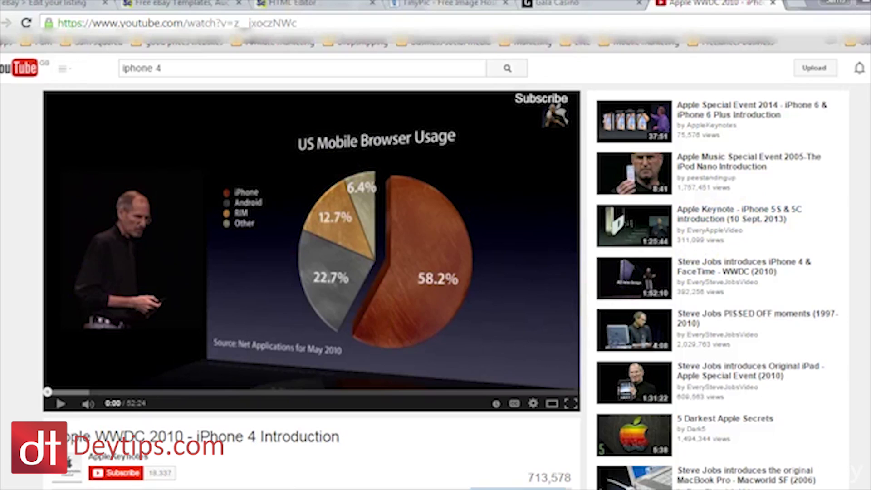
{"action": "scroll", "coordinate": [442, 327], "scroll_direction": "down", "scroll_amount": 4}
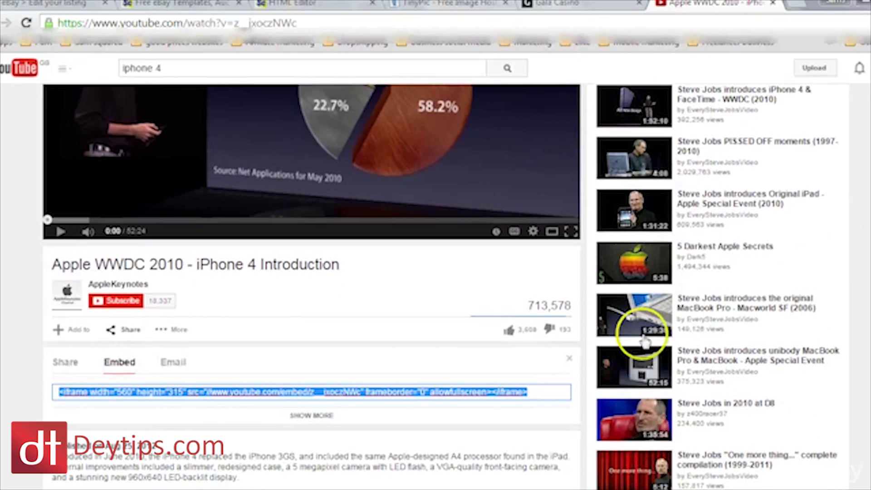
{"action": "left_click", "coordinate": [442, 327]}
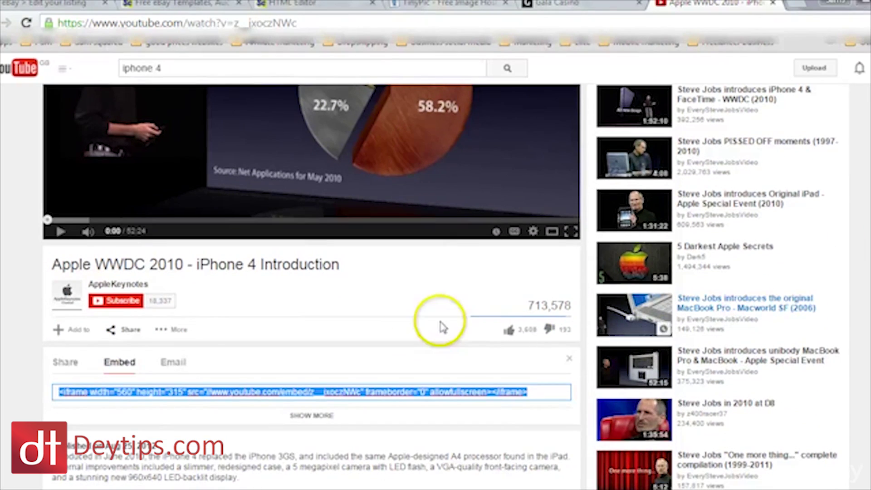
{"action": "left_click", "coordinate": [308, 392]}
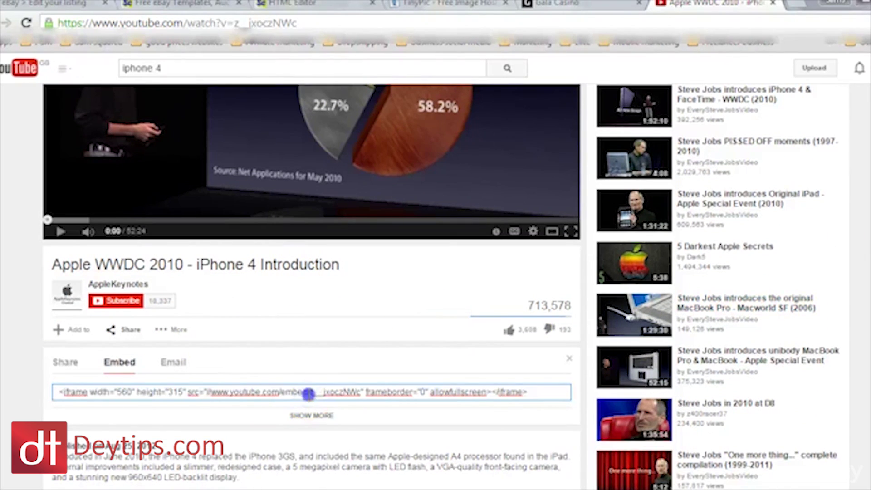
{"action": "left_click", "coordinate": [398, 392]}
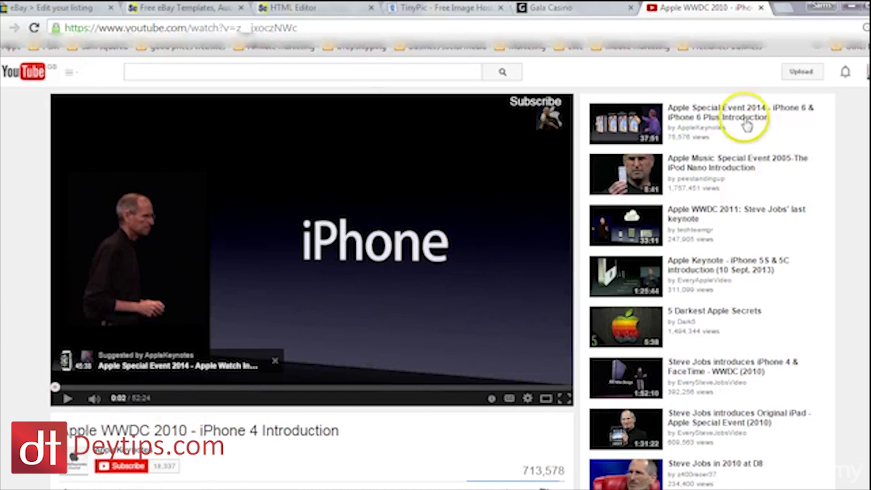
Step: Open the sharing options of the Apple WWDC 2010 - iPhone 4 Introduction video and show its embed code
{"action": "scroll", "coordinate": [442, 288], "scroll_direction": "down", "scroll_amount": 3}
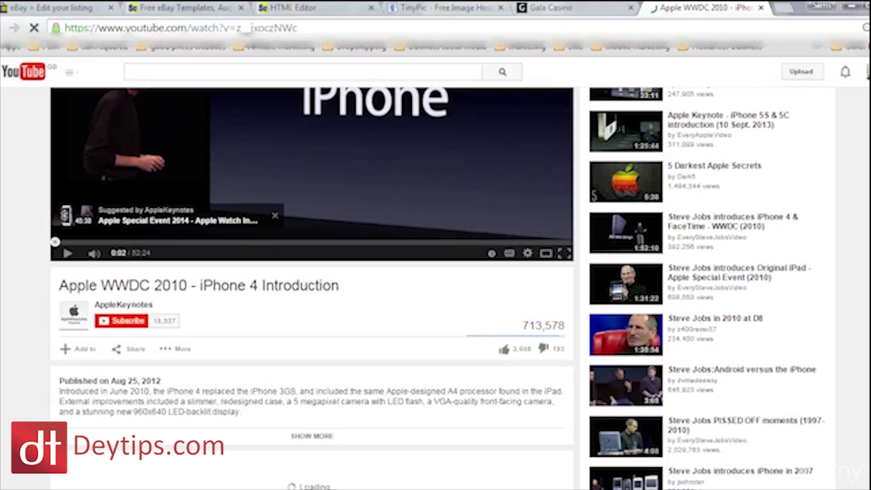
{"action": "scroll", "coordinate": [229, 228], "scroll_direction": "down", "scroll_amount": 1}
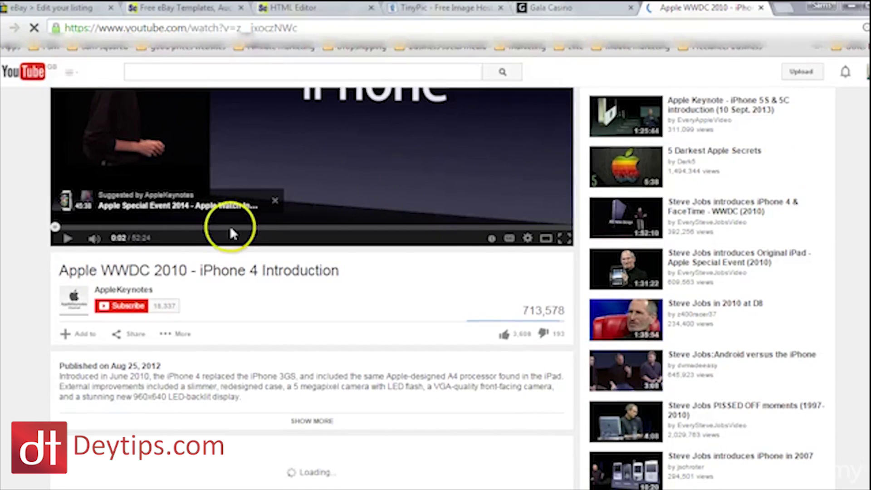
{"action": "scroll", "coordinate": [131, 340], "scroll_direction": "down", "scroll_amount": 1}
{"action": "left_click", "coordinate": [130, 322]}
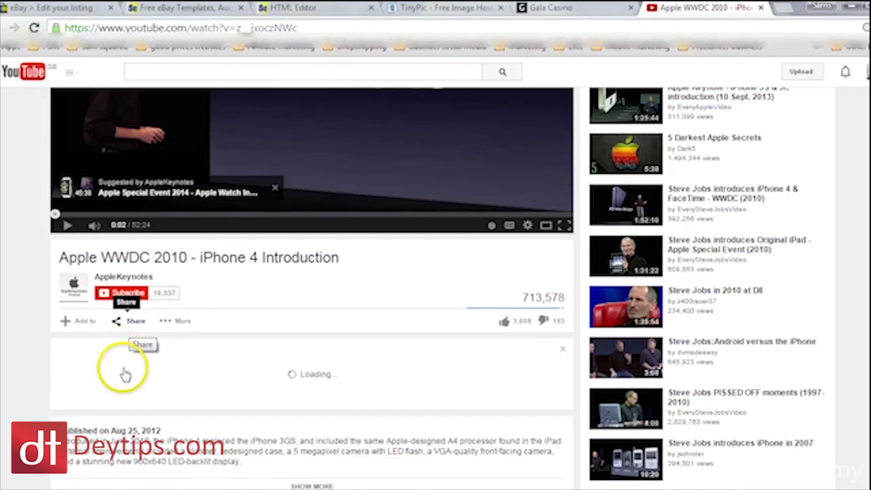
{"action": "left_click", "coordinate": [131, 355]}
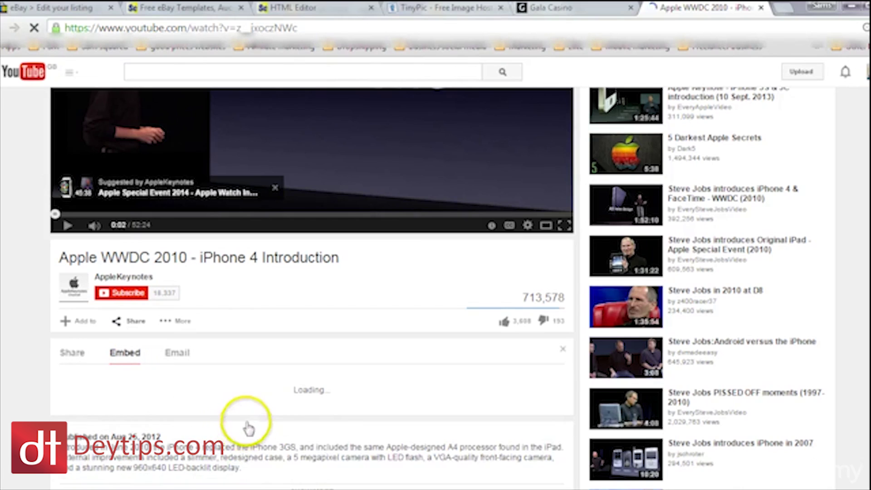
{"action": "scroll", "coordinate": [245, 418], "scroll_direction": "down", "scroll_amount": 2}
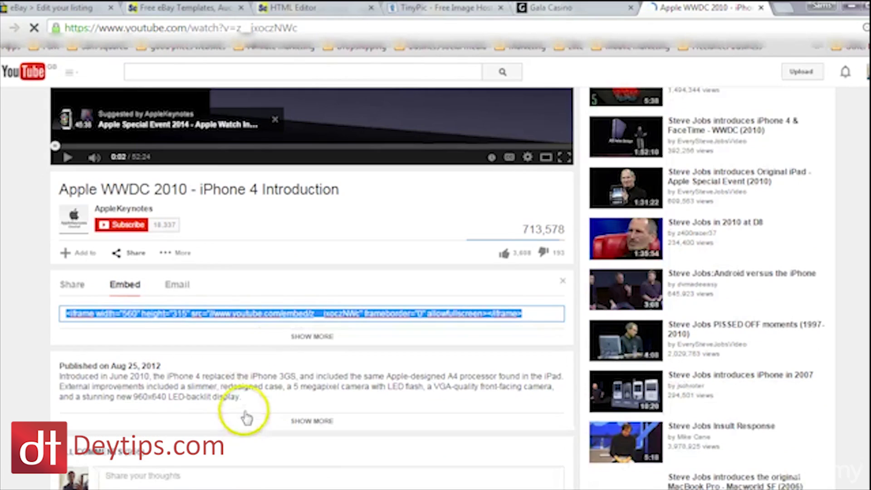
Step: Select the video's entire iframe embed code and copy it
{"action": "right_click", "coordinate": [307, 317]}
{"action": "key", "text": "Escape"}
{"action": "left_click", "coordinate": [305, 317]}
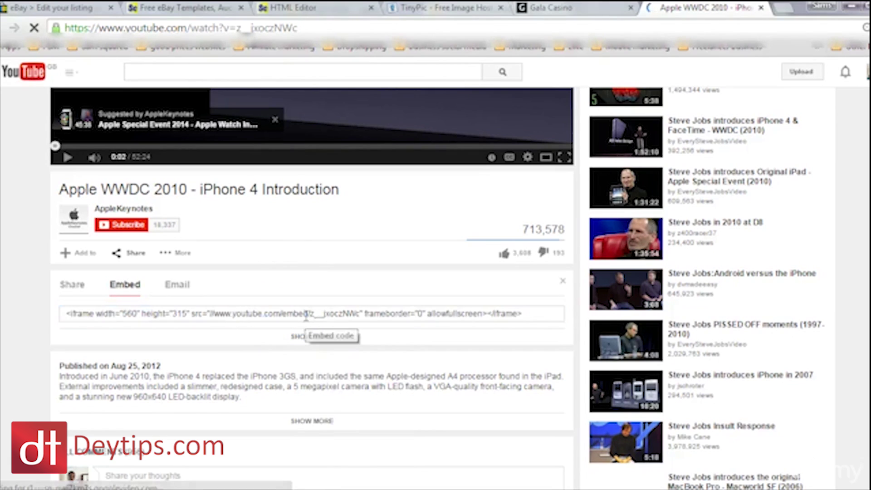
{"action": "right_click", "coordinate": [292, 314]}
{"action": "left_click", "coordinate": [298, 313]}
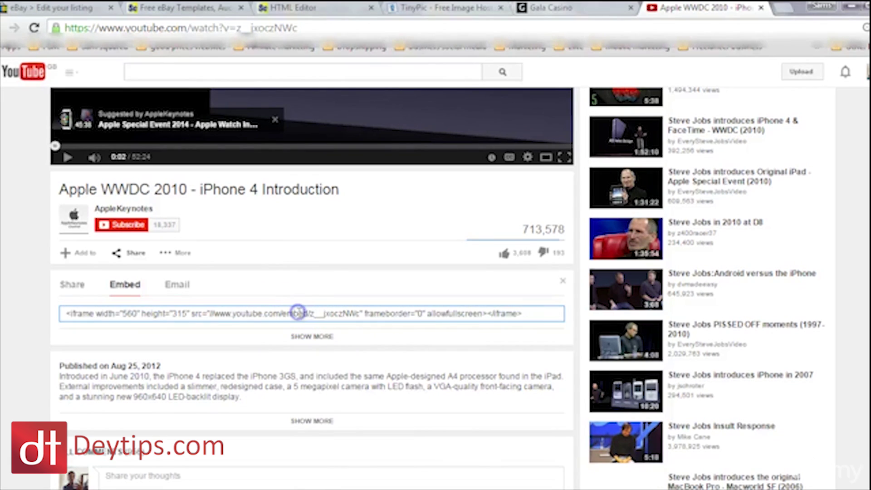
{"action": "left_click", "coordinate": [297, 313]}
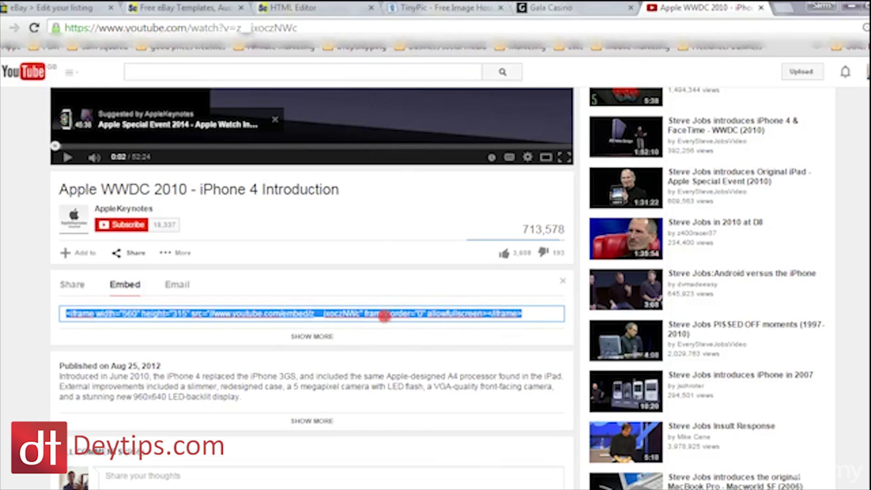
{"action": "right_click", "coordinate": [383, 314]}
{"action": "left_click", "coordinate": [417, 142]}
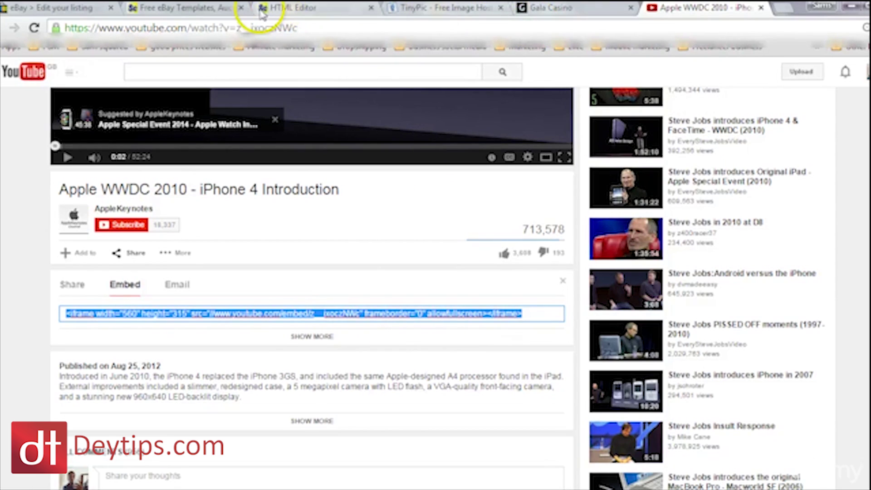
Step: Switch to the HTML Editor page and paste the iframe embed code right after the row of X characters in the Guest Welcome HTML
{"action": "left_click", "coordinate": [278, 11]}
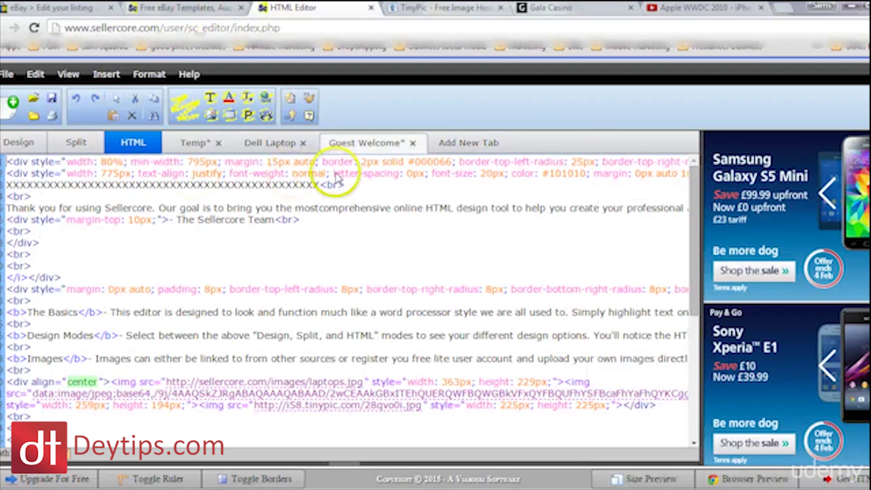
{"action": "left_click", "coordinate": [317, 183]}
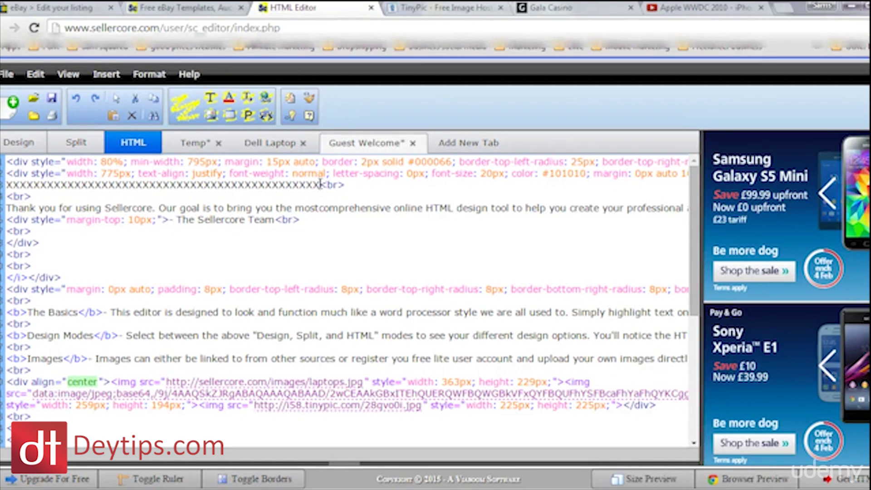
{"action": "right_click", "coordinate": [319, 184]}
{"action": "left_click", "coordinate": [357, 268]}
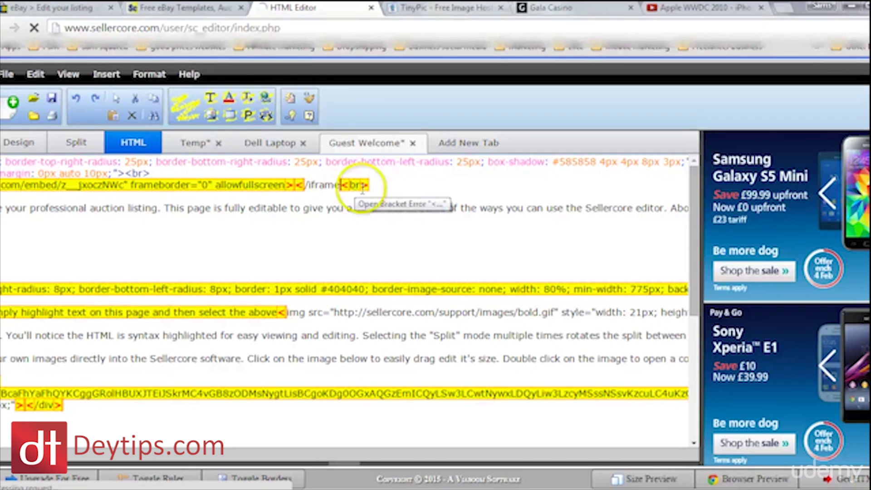
Step: Complete the closing iframe tag with the missing ">", refresh the code's highlighting, and show the template in the design view
{"action": "type", "text": ">"}
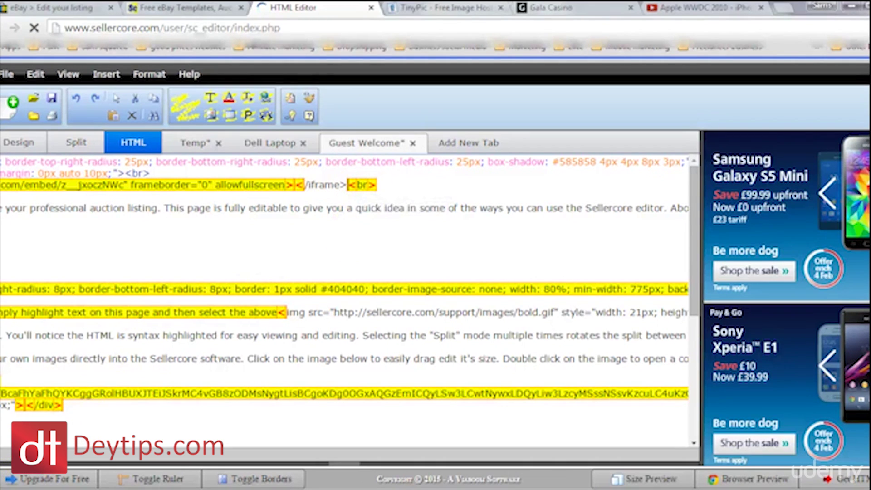
{"action": "left_click", "coordinate": [132, 142]}
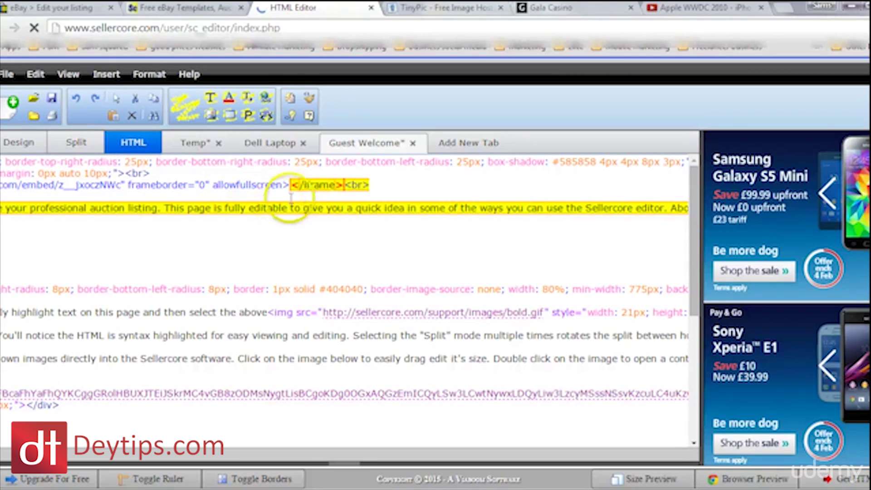
{"action": "left_click", "coordinate": [25, 143]}
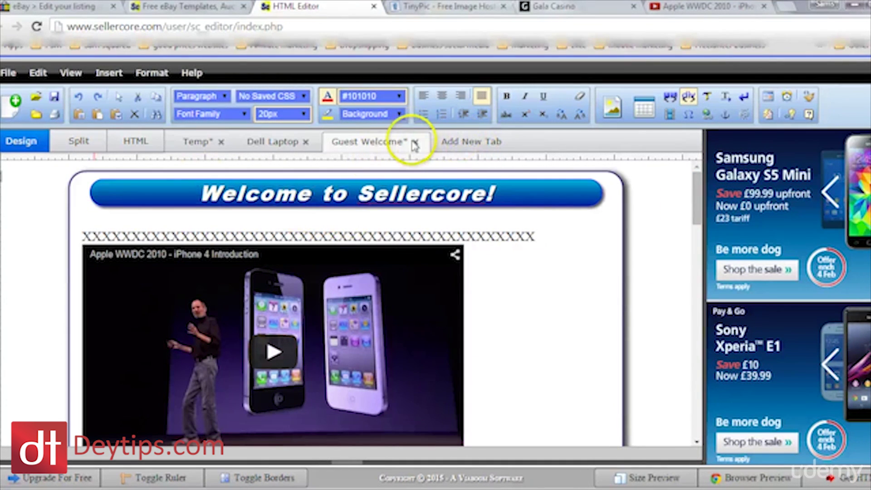
Step: Add a new blank document tab and start opening a template file in it
{"action": "left_click", "coordinate": [461, 142]}
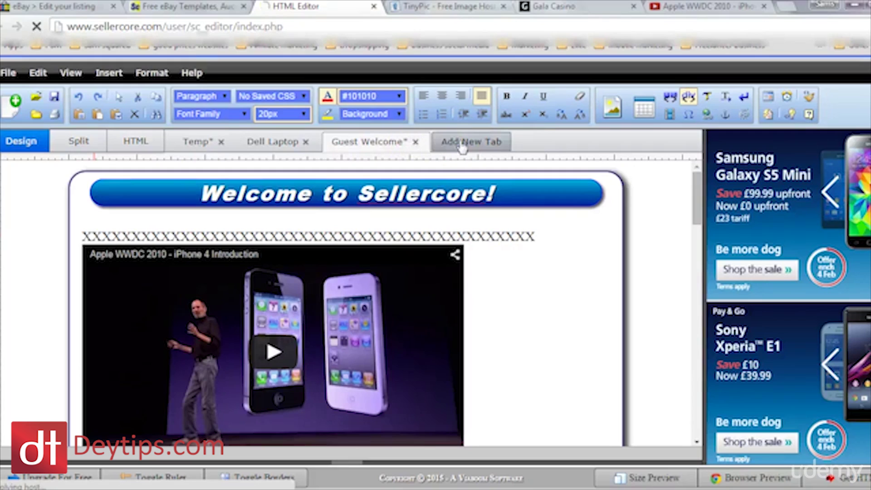
{"action": "left_click", "coordinate": [465, 142]}
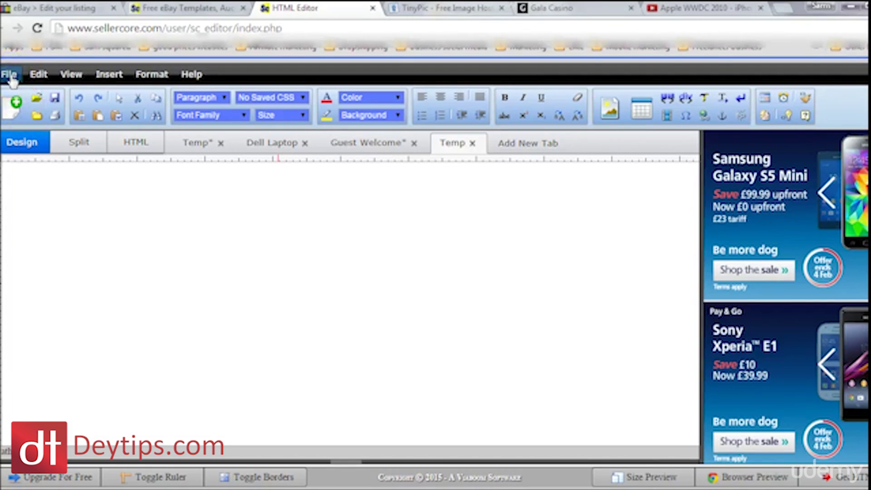
{"action": "left_click", "coordinate": [10, 78]}
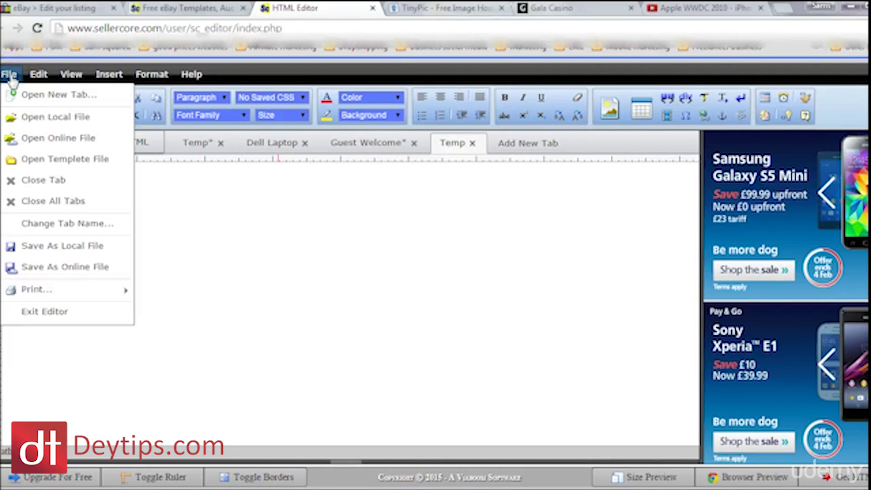
{"action": "left_click", "coordinate": [90, 165]}
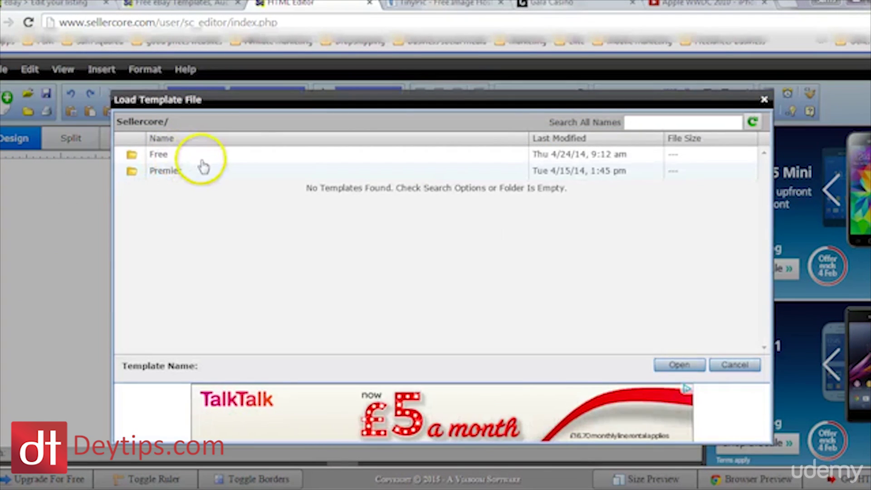
Step: Open the Products folder inside the Free templates folder
{"action": "left_click", "coordinate": [190, 156]}
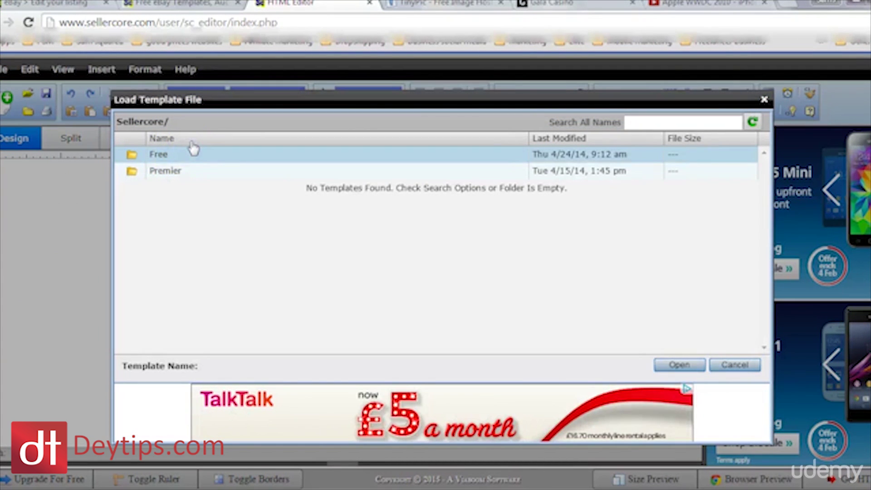
{"action": "double_click", "coordinate": [193, 154]}
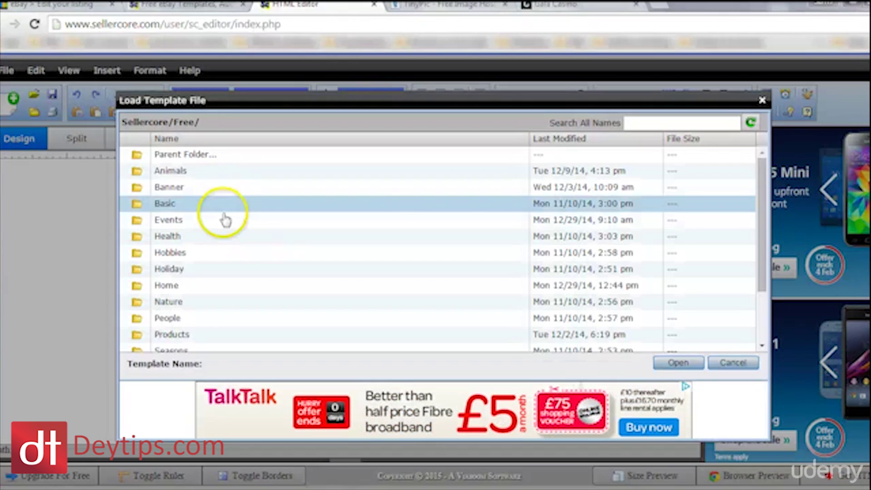
{"action": "left_click", "coordinate": [229, 203]}
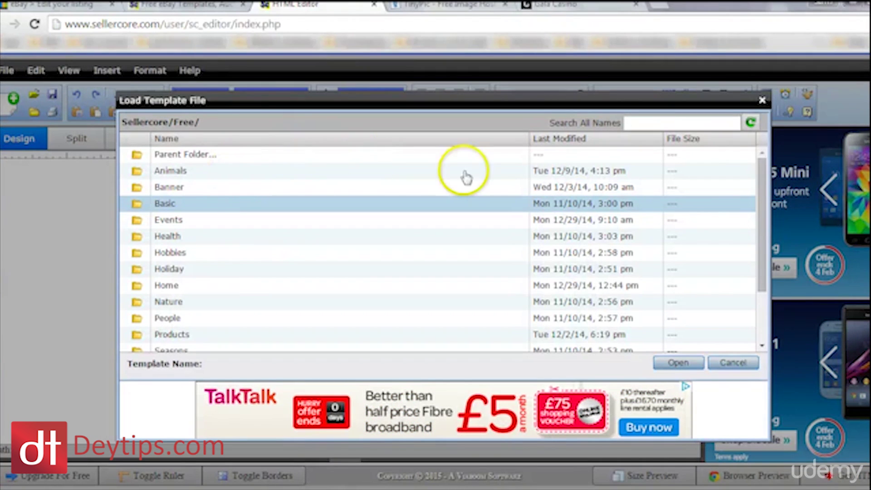
{"action": "left_click", "coordinate": [764, 196]}
{"action": "left_click_drag", "start_coordinate": [766, 227], "coordinate": [776, 304]}
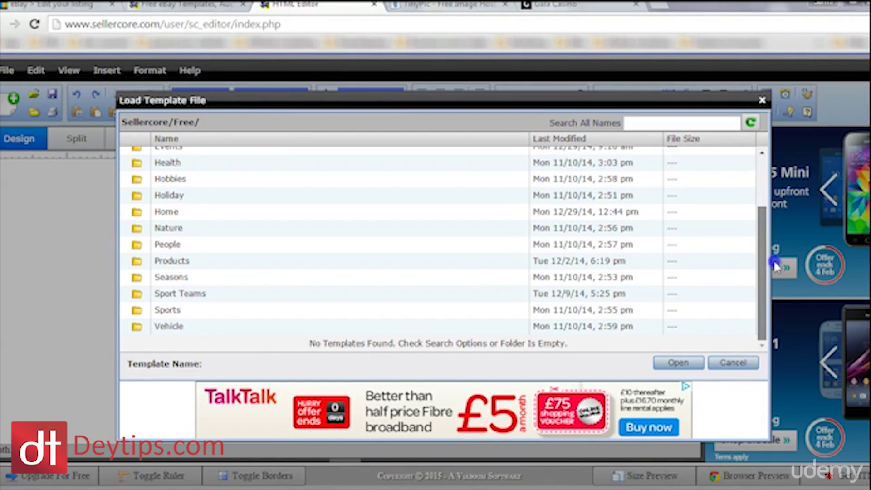
{"action": "left_click", "coordinate": [190, 263]}
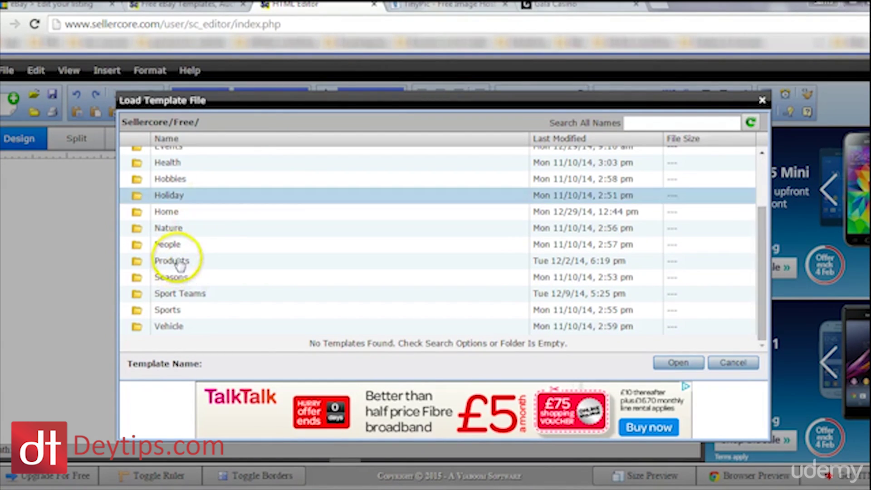
{"action": "left_click", "coordinate": [231, 267]}
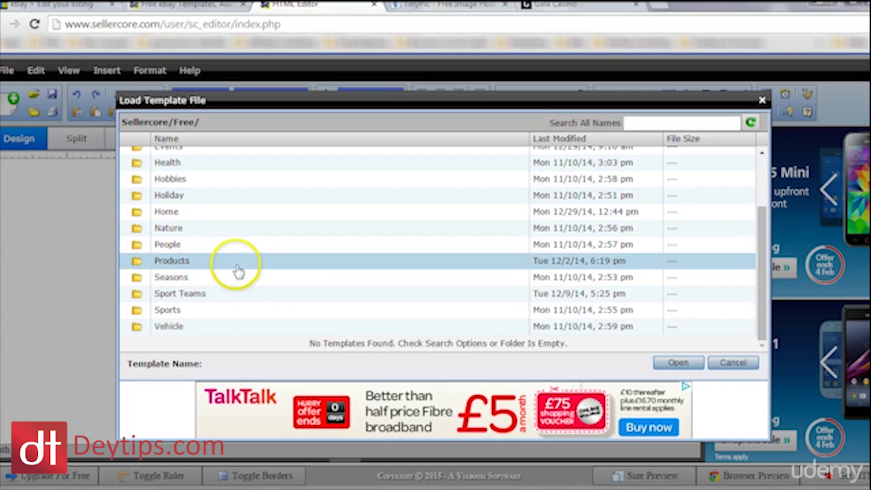
{"action": "double_click", "coordinate": [233, 267]}
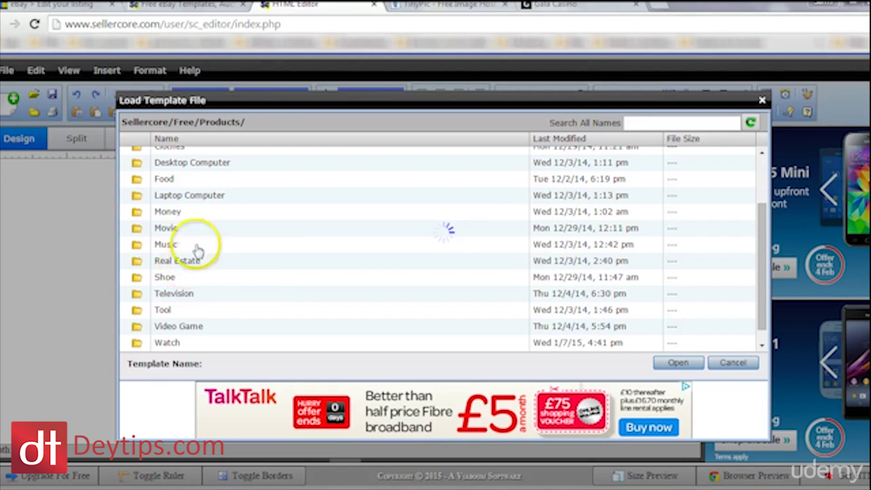
Step: Look through the product categories and open the Watch folder
{"action": "left_click_drag", "start_coordinate": [764, 258], "coordinate": [752, 183]}
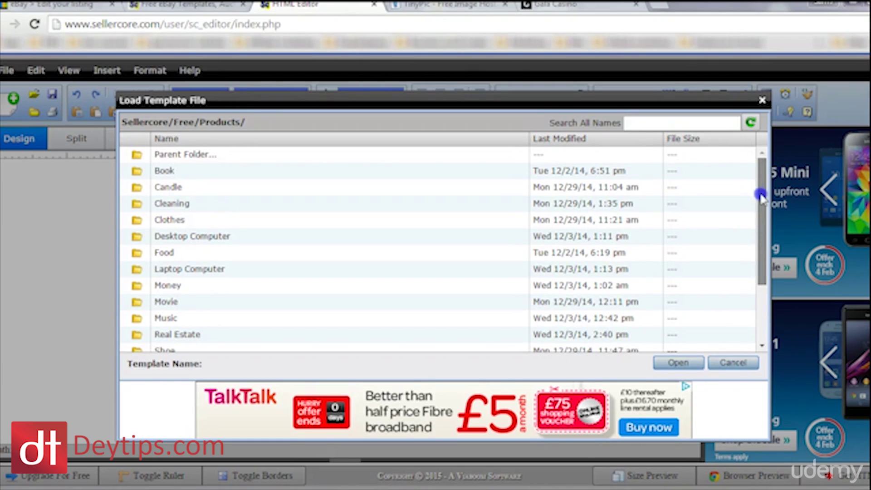
{"action": "left_click_drag", "start_coordinate": [766, 248], "coordinate": [764, 308]}
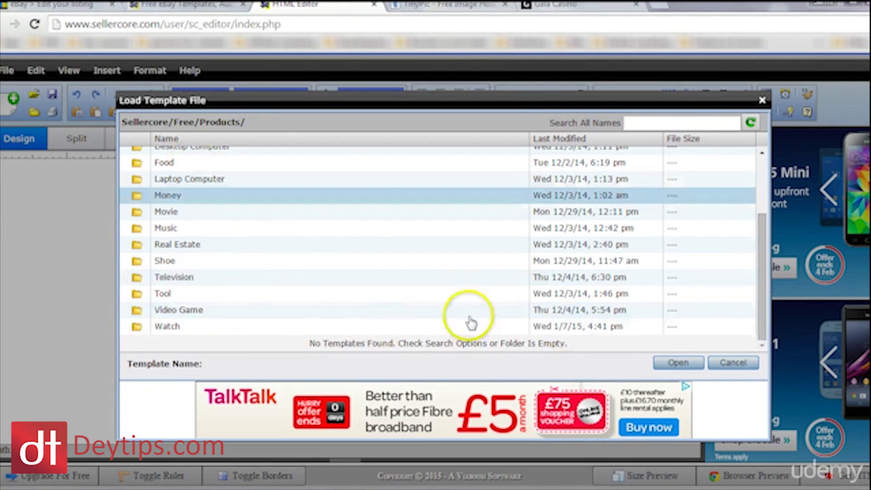
{"action": "left_click_drag", "start_coordinate": [760, 278], "coordinate": [742, 168]}
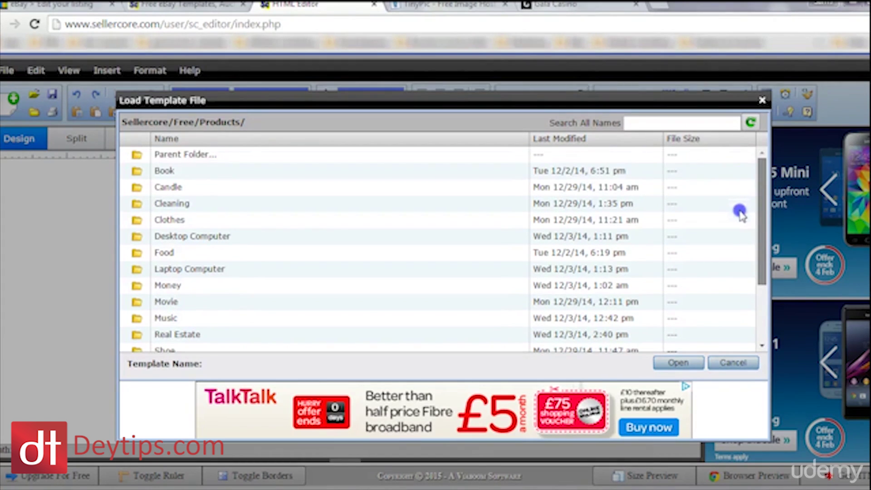
{"action": "left_click_drag", "start_coordinate": [739, 212], "coordinate": [773, 313]}
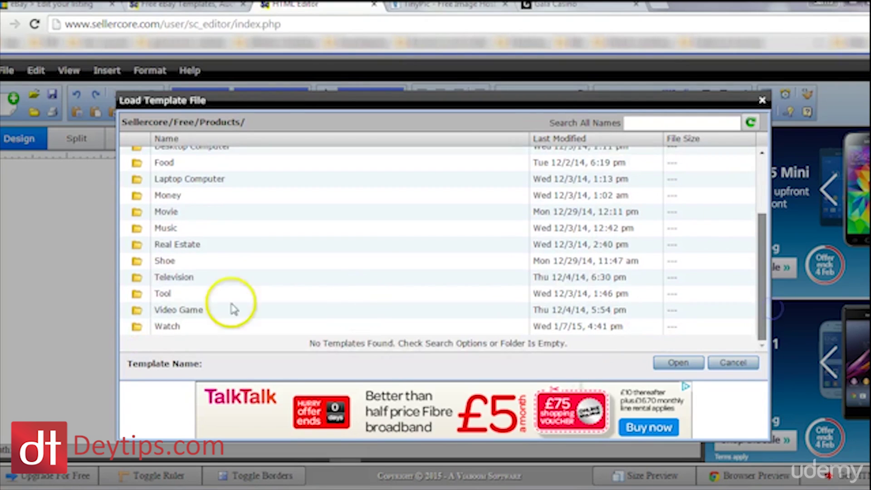
{"action": "double_click", "coordinate": [188, 328]}
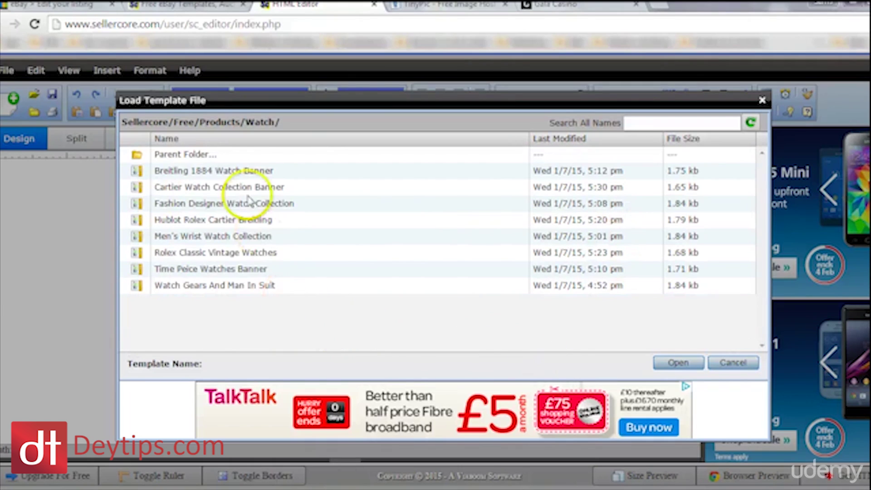
Step: Load the Hublot Rolex Cartier Breitling template from the Watch folder into the editor
{"action": "left_click", "coordinate": [265, 188]}
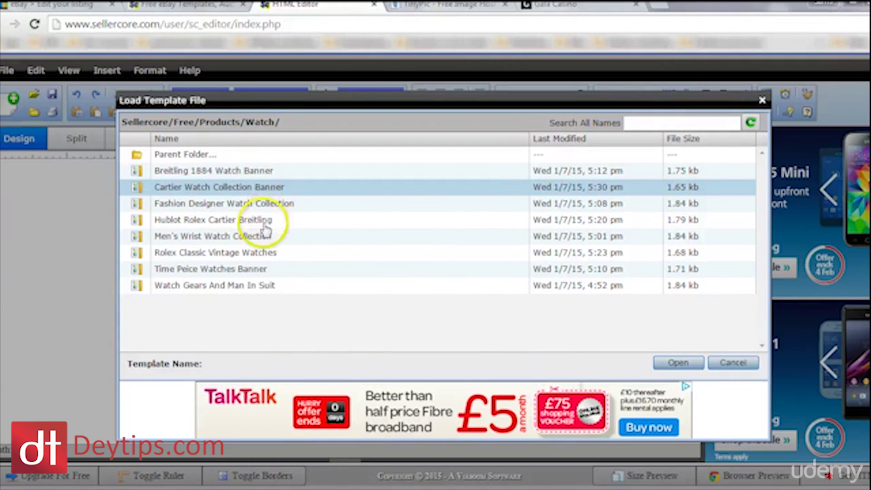
{"action": "left_click", "coordinate": [238, 218]}
{"action": "left_click", "coordinate": [238, 221]}
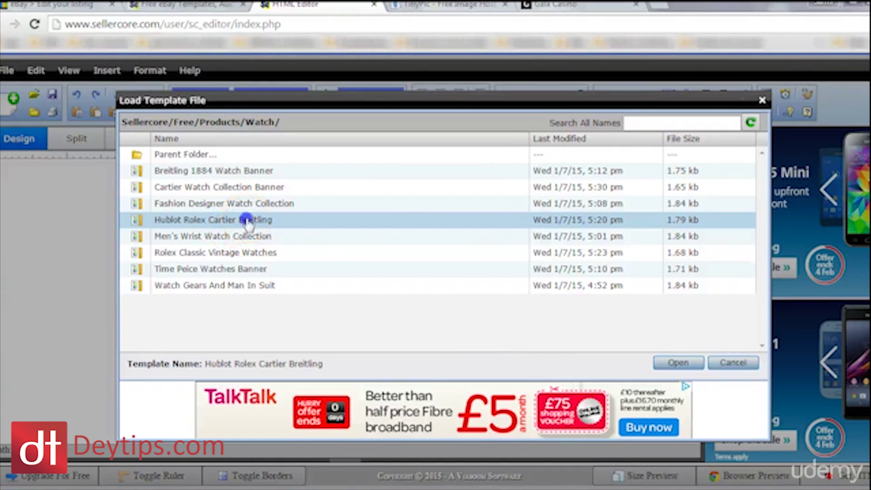
{"action": "left_click", "coordinate": [515, 317]}
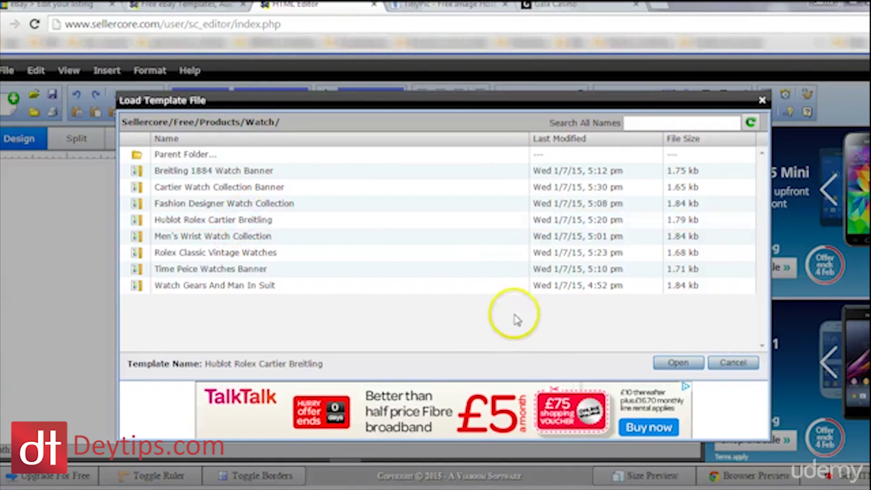
{"action": "left_click", "coordinate": [222, 221]}
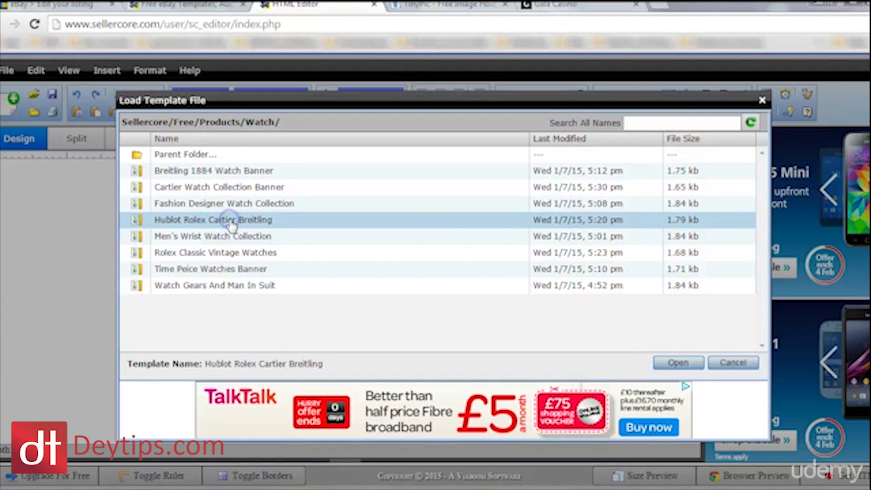
{"action": "left_click", "coordinate": [674, 362]}
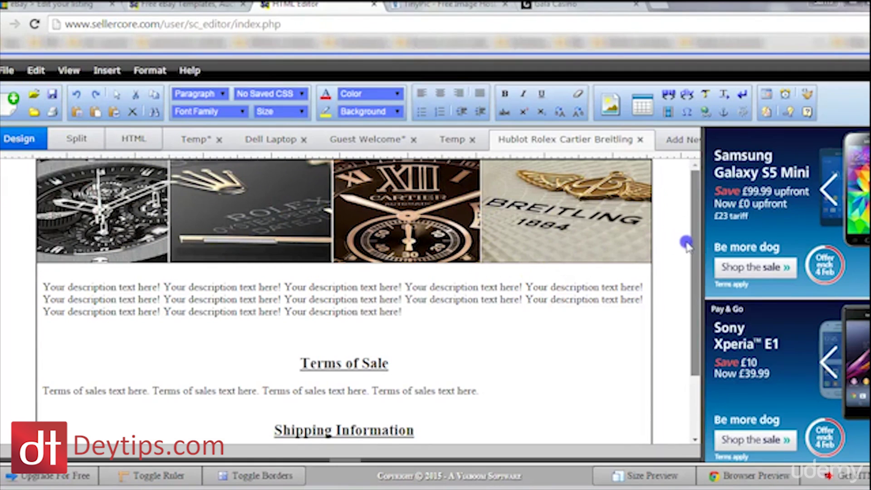
Step: Select the whole placeholder description paragraph below the watch banner and make it bold, italic and underlined
{"action": "scroll", "coordinate": [692, 276], "scroll_direction": "down", "scroll_amount": 1}
{"action": "scroll", "coordinate": [698, 361], "scroll_direction": "down", "scroll_amount": 3}
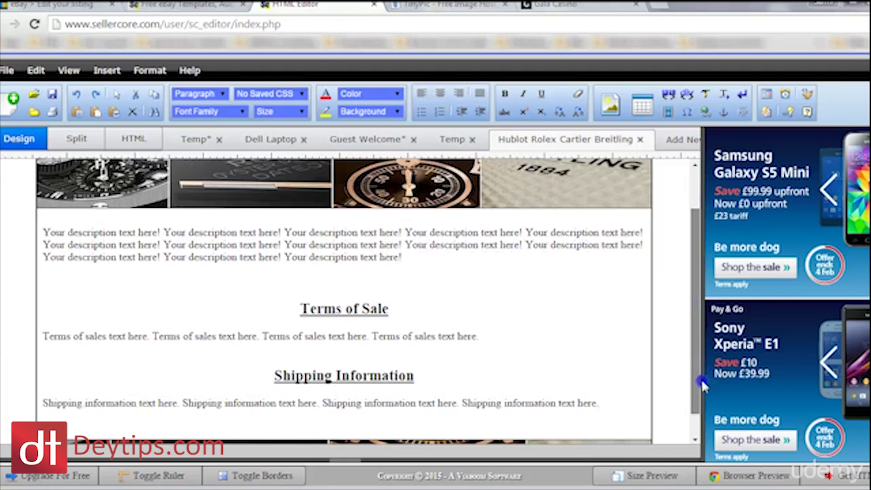
{"action": "scroll", "coordinate": [698, 415], "scroll_direction": "down", "scroll_amount": 2}
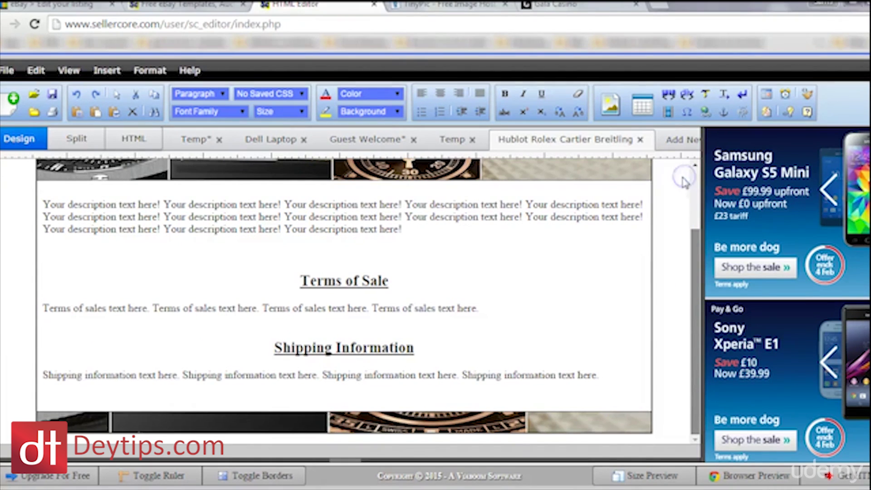
{"action": "scroll", "coordinate": [535, 200], "scroll_direction": "up", "scroll_amount": 4}
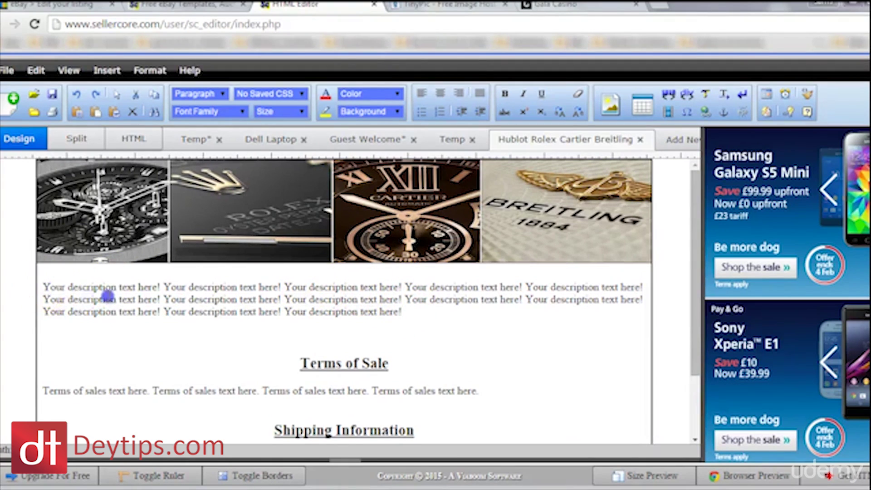
{"action": "key", "text": "shift+Right"}
{"action": "key", "text": "shift+Right"}
{"action": "key", "text": "shift+Right"}
{"action": "key", "text": "shift+Right"}
{"action": "key", "text": "shift+Right"}
{"action": "key", "text": "shift+Right"}
{"action": "key", "text": "shift+Right"}
{"action": "key", "text": "shift+Right"}
{"action": "key", "text": "shift+Right"}
{"action": "key", "text": "shift+Right"}
{"action": "key", "text": "shift+Right"}
{"action": "key", "text": "shift+Right"}
{"action": "key", "text": "shift+Right"}
{"action": "key", "text": "shift+Right"}
{"action": "key", "text": "shift+Right"}
{"action": "key", "text": "shift+Right"}
{"action": "key", "text": "shift+Right"}
{"action": "key", "text": "shift+Right"}
{"action": "key", "text": "shift+Right"}
{"action": "key", "text": "shift+Right"}
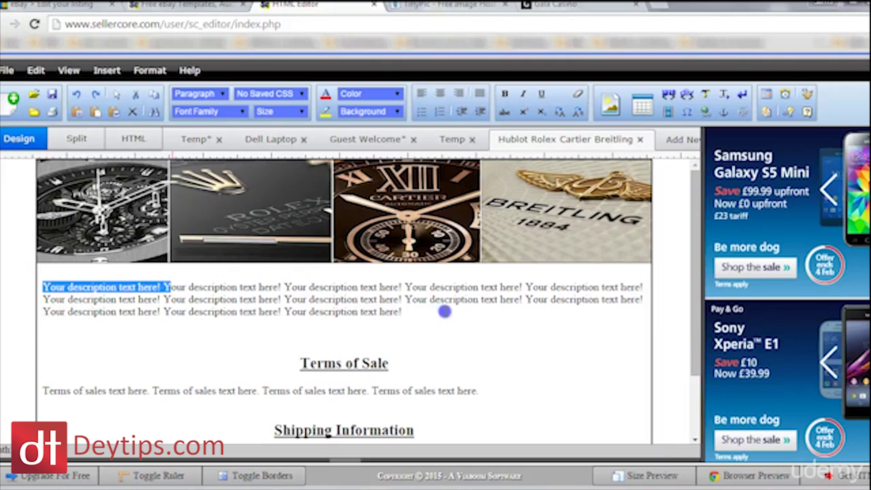
{"action": "left_click", "coordinate": [461, 319], "text": "shift"}
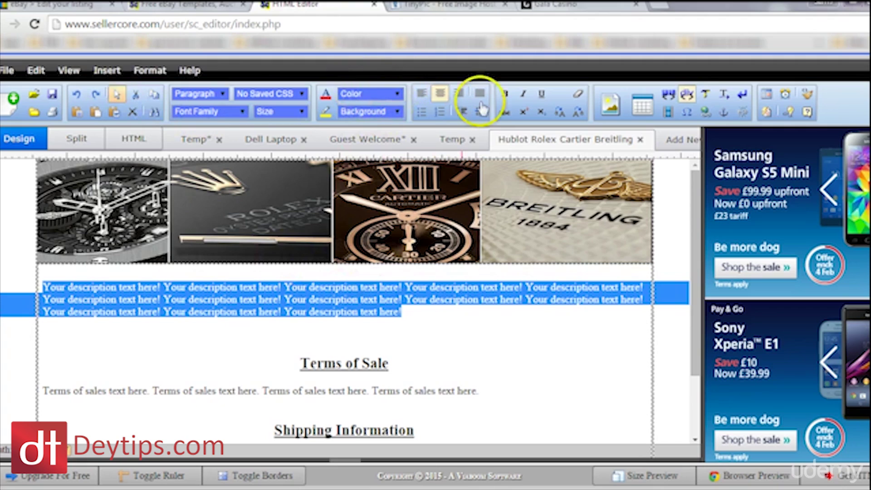
{"action": "left_click", "coordinate": [539, 111]}
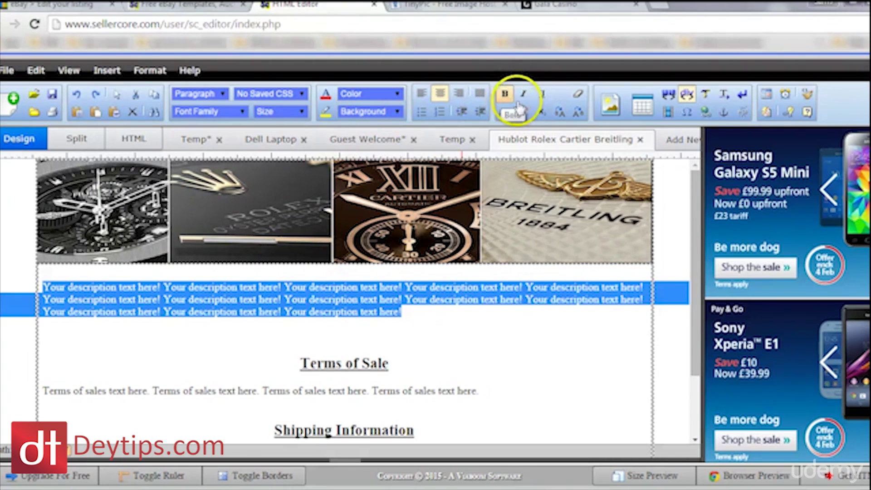
{"action": "left_click", "coordinate": [507, 96]}
{"action": "left_click", "coordinate": [523, 95]}
{"action": "left_click", "coordinate": [541, 95]}
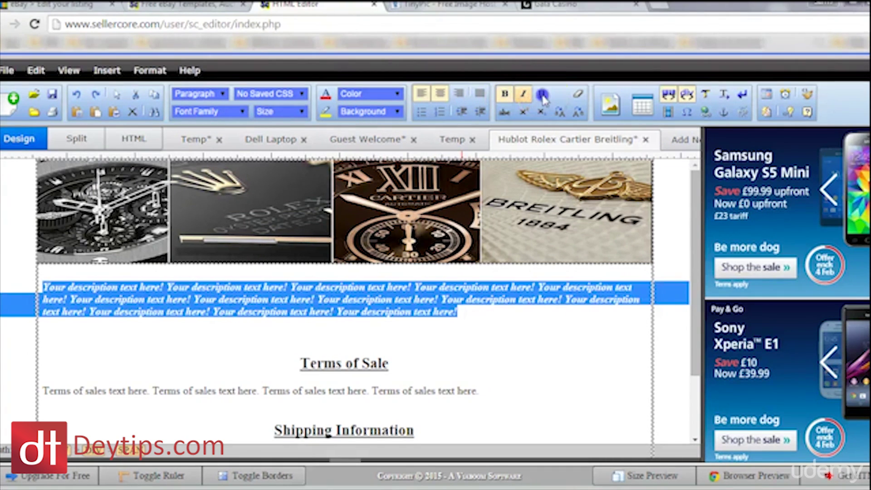
Step: Colour the selected description text Violet and centre it
{"action": "left_click", "coordinate": [390, 95]}
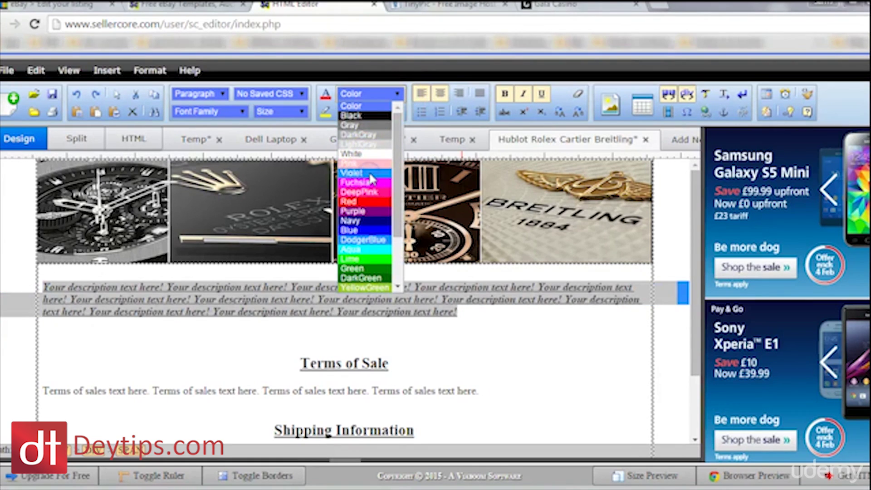
{"action": "left_click", "coordinate": [374, 174]}
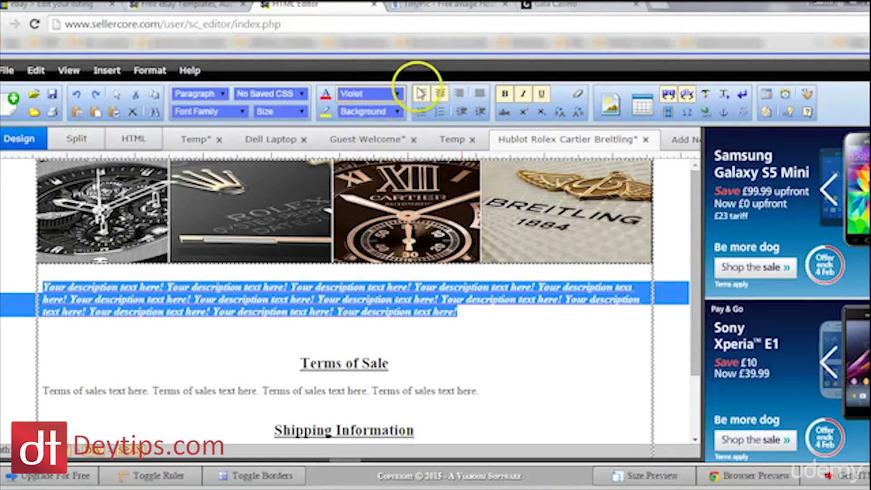
{"action": "left_click", "coordinate": [440, 97]}
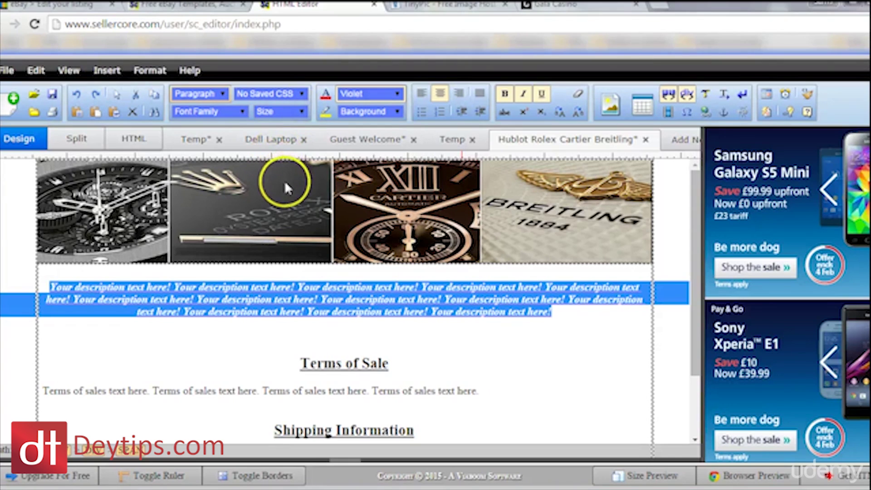
Step: Set the description text's font size to 4 (14pt) and deselect the paragraph
{"action": "left_click", "coordinate": [272, 111]}
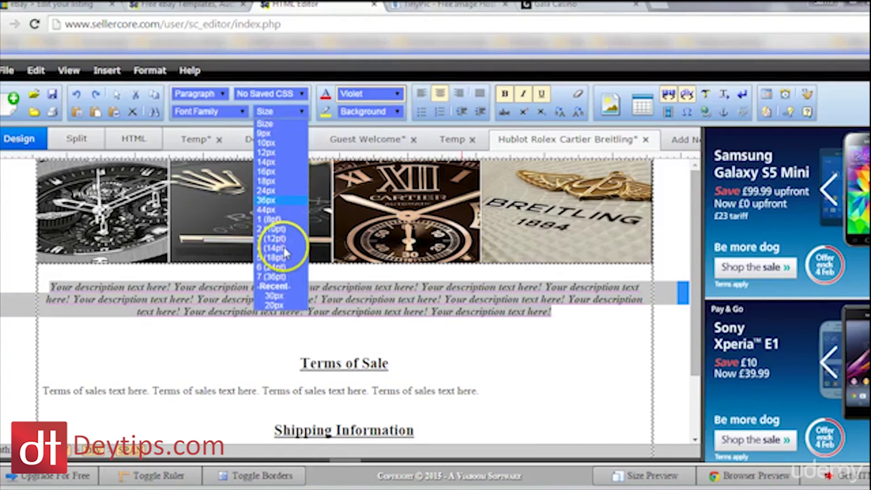
{"action": "left_click", "coordinate": [271, 248]}
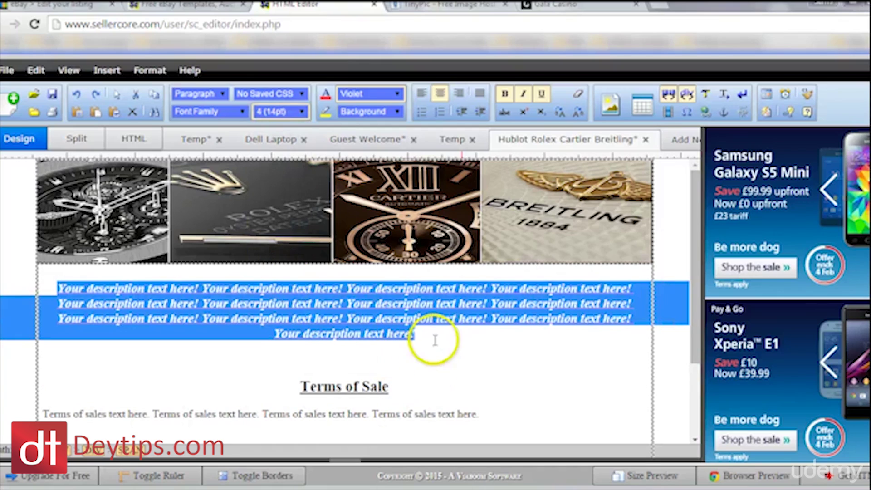
{"action": "left_click", "coordinate": [438, 314]}
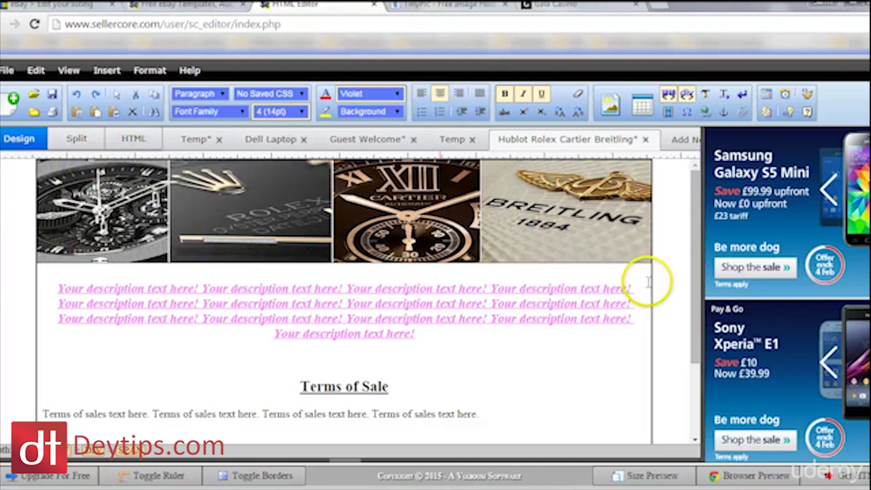
Step: Show the watch template's HTML source and copy all of its code
{"action": "scroll", "coordinate": [282, 272], "scroll_direction": "down", "scroll_amount": 3}
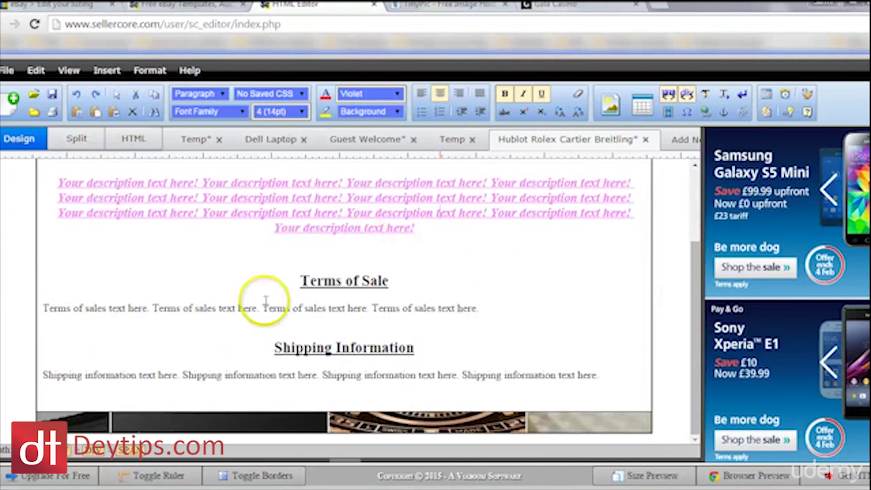
{"action": "scroll", "coordinate": [345, 309], "scroll_direction": "up", "scroll_amount": 2}
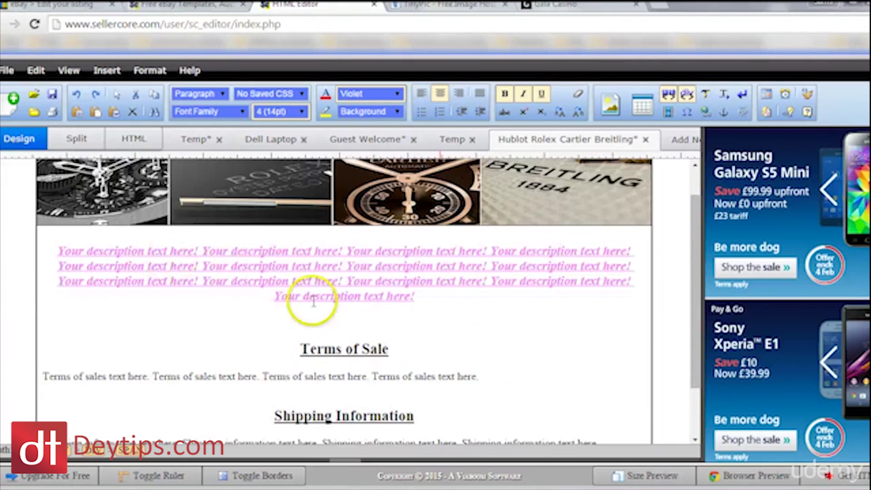
{"action": "scroll", "coordinate": [126, 138], "scroll_direction": "up", "scroll_amount": 1}
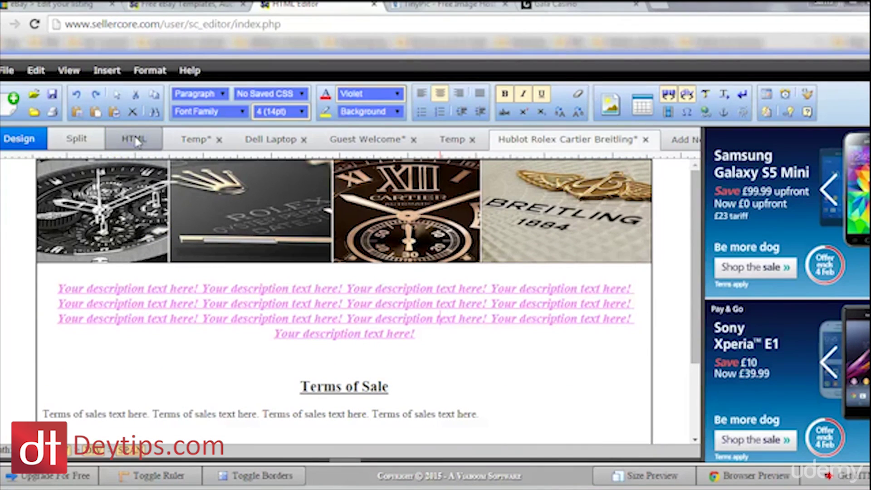
{"action": "left_click", "coordinate": [136, 142]}
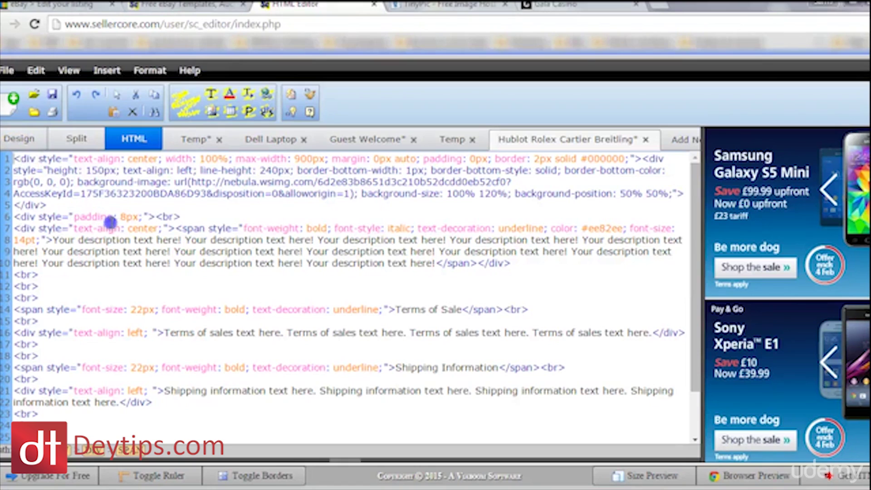
{"action": "key", "text": "ctrl+shift+Home"}
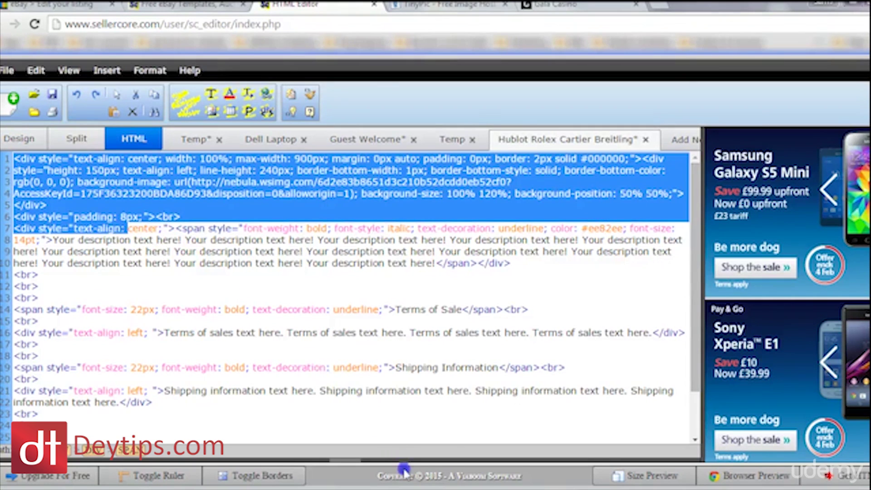
{"action": "key", "text": "ctrl+a"}
{"action": "scroll", "coordinate": [405, 481], "scroll_direction": "down", "scroll_amount": 2}
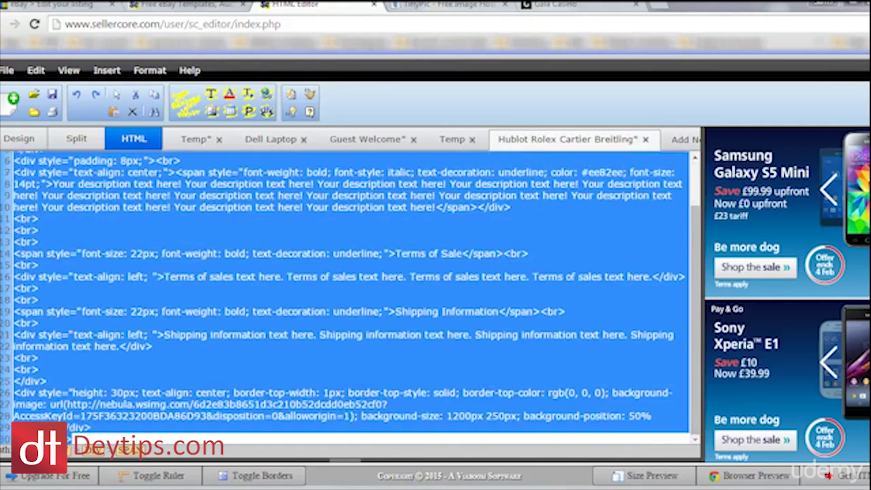
{"action": "right_click", "coordinate": [281, 268]}
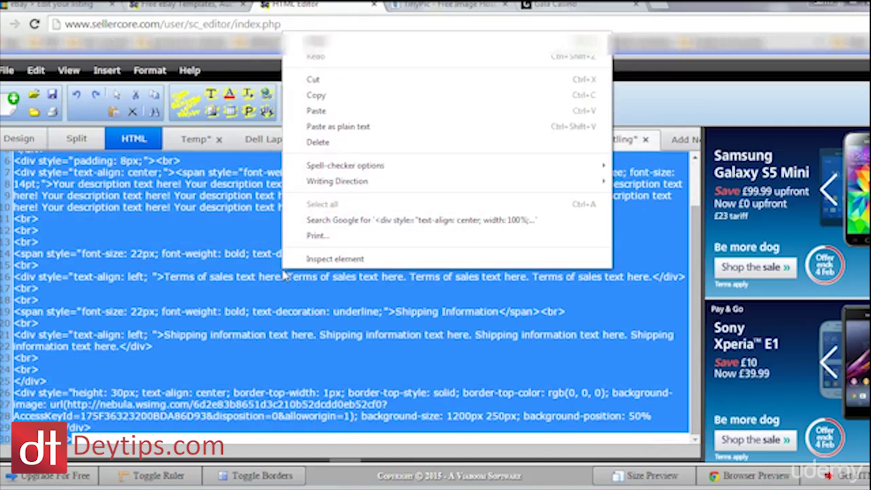
{"action": "left_click", "coordinate": [326, 103]}
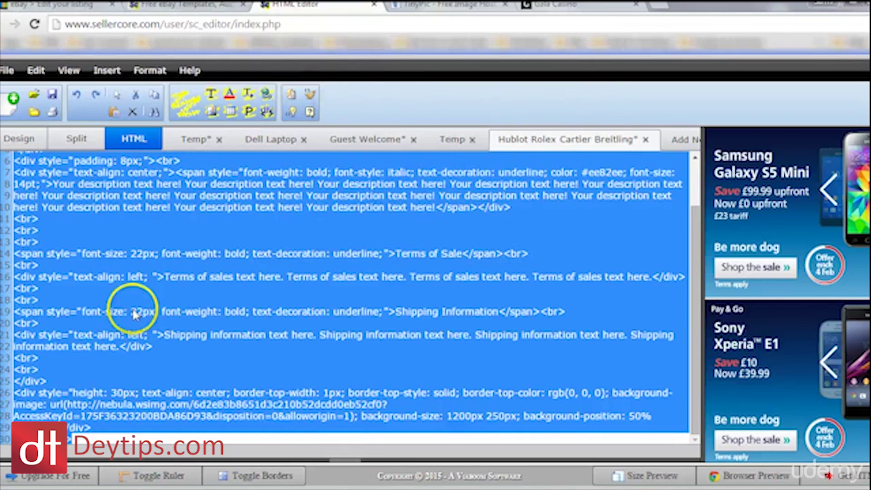
Step: Switch to a new Notepad document and paste the copied template code into it
{"action": "key", "text": "super"}
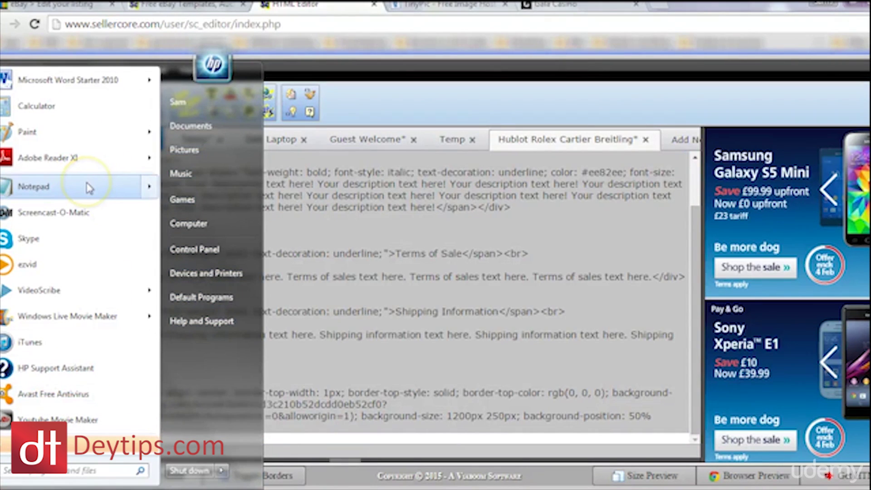
{"action": "left_click", "coordinate": [89, 187]}
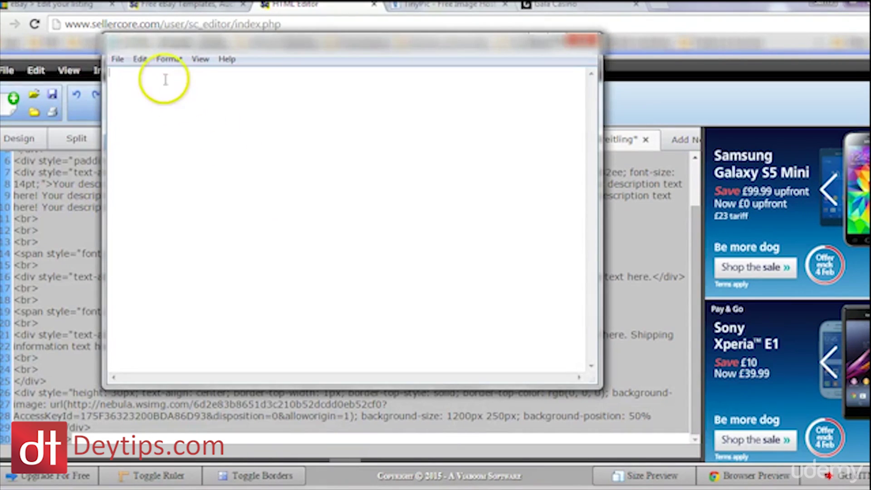
{"action": "right_click", "coordinate": [123, 80]}
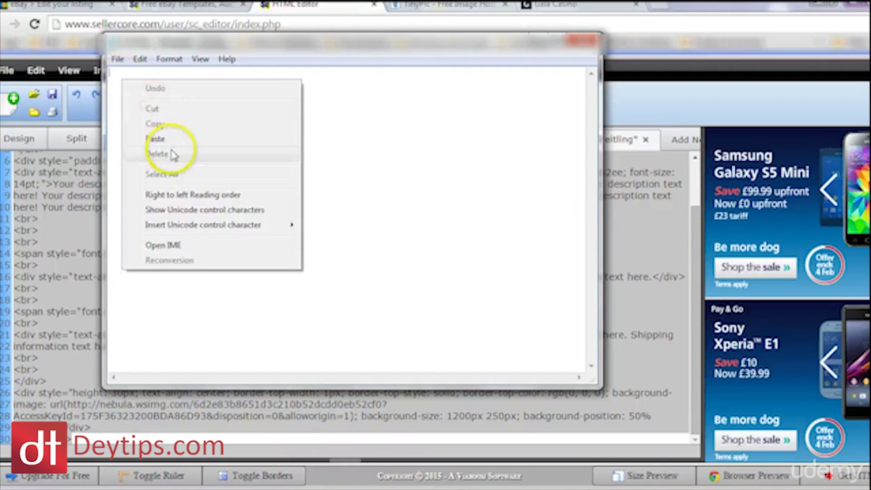
{"action": "left_click", "coordinate": [167, 144]}
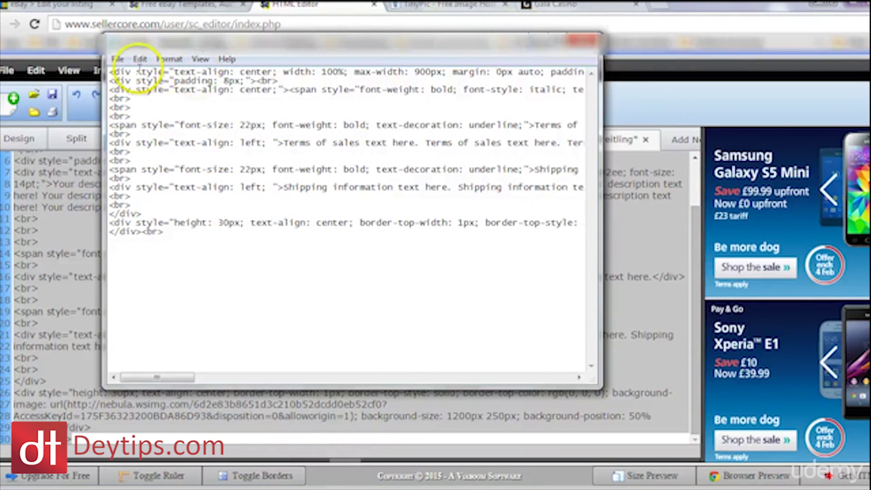
Step: Put Notepad away, switch to the eBay listing being edited and show its Details description in HTML mode
{"action": "left_click", "coordinate": [534, 42]}
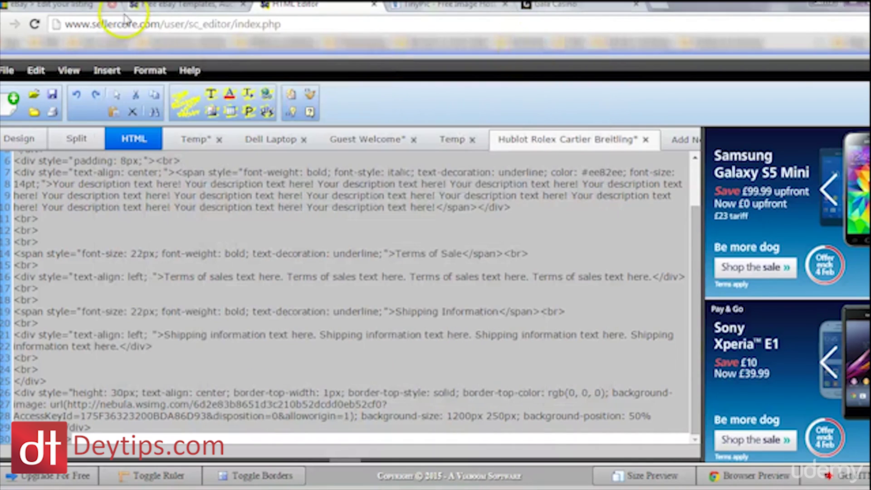
{"action": "left_click", "coordinate": [68, 5]}
{"action": "left_click", "coordinate": [32, 162]}
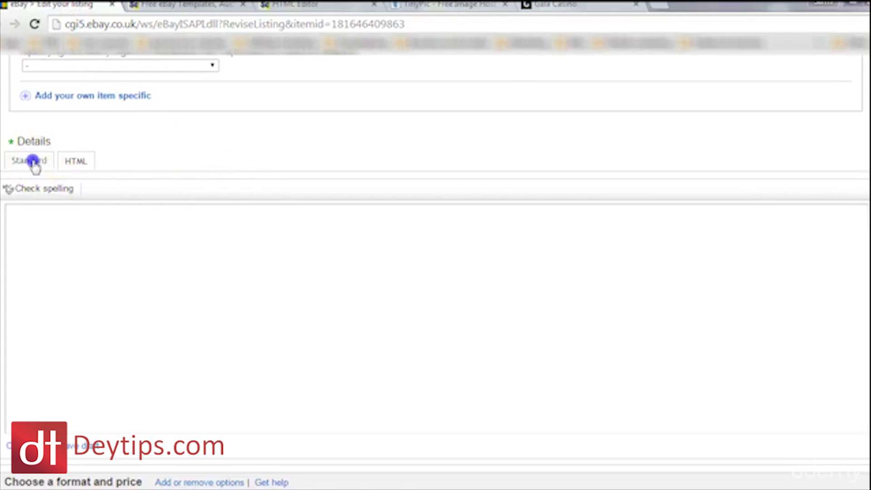
{"action": "left_click", "coordinate": [79, 162]}
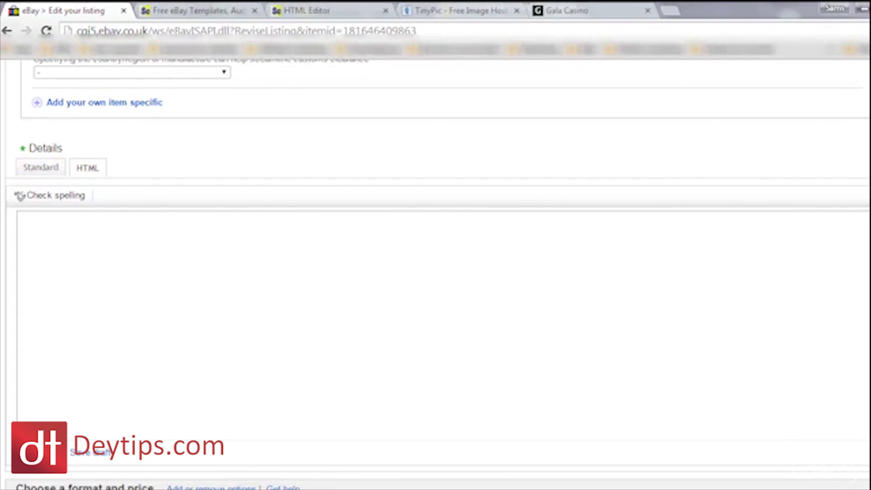
Step: Paste the copied watch template code into the empty HTML description of the listing
{"action": "left_click", "coordinate": [93, 227]}
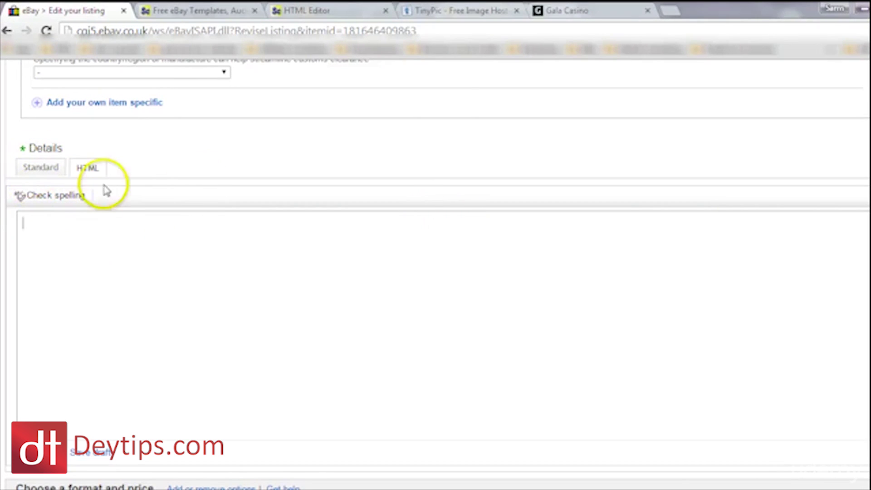
{"action": "left_click", "coordinate": [25, 229]}
{"action": "right_click", "coordinate": [27, 221]}
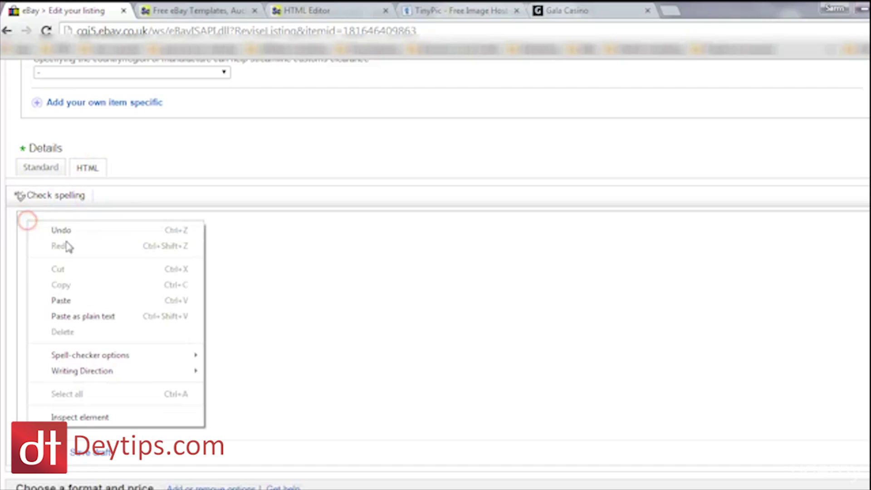
{"action": "left_click", "coordinate": [84, 300]}
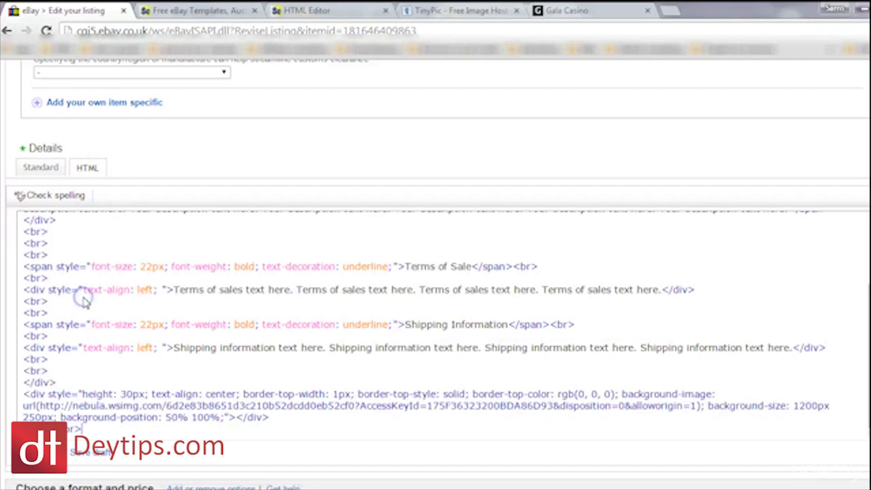
Step: Show the listing description in Standard mode and examine the rendered template's watch banner, description, terms of sale and shipping sections
{"action": "left_click", "coordinate": [40, 167]}
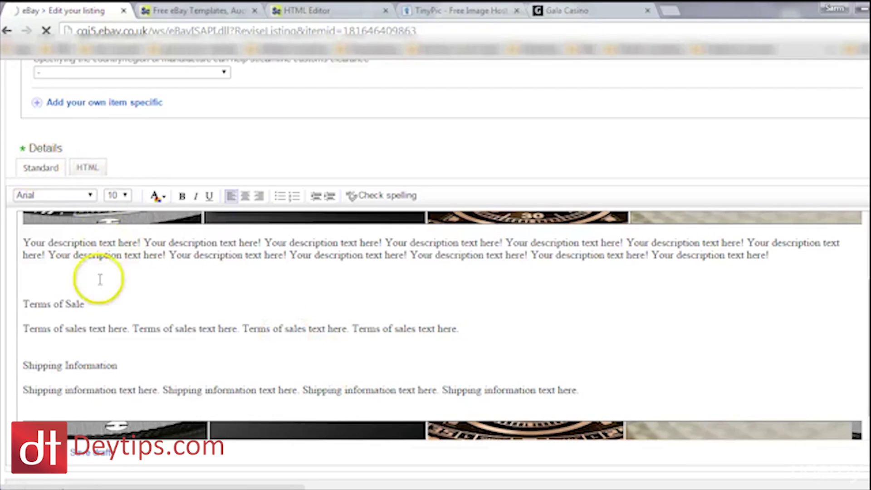
{"action": "scroll", "coordinate": [447, 269], "scroll_direction": "up", "scroll_amount": 2}
{"action": "scroll", "coordinate": [825, 255], "scroll_direction": "up", "scroll_amount": 4}
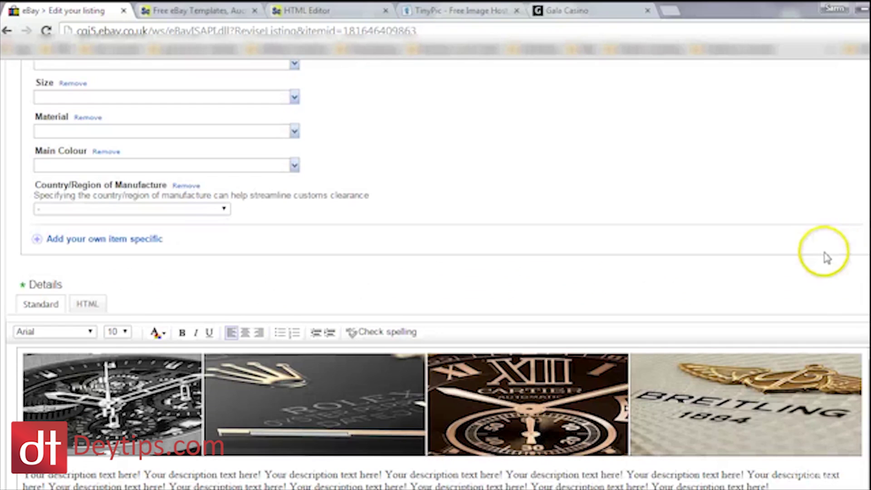
{"action": "scroll", "coordinate": [821, 245], "scroll_direction": "down", "scroll_amount": 5}
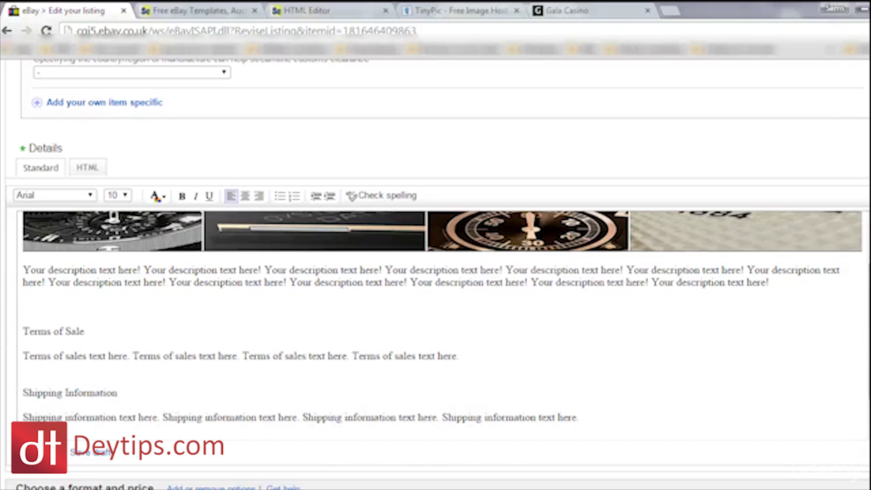
{"action": "scroll", "coordinate": [435, 263], "scroll_direction": "down", "scroll_amount": 3}
{"action": "scroll", "coordinate": [446, 189], "scroll_direction": "up", "scroll_amount": 3}
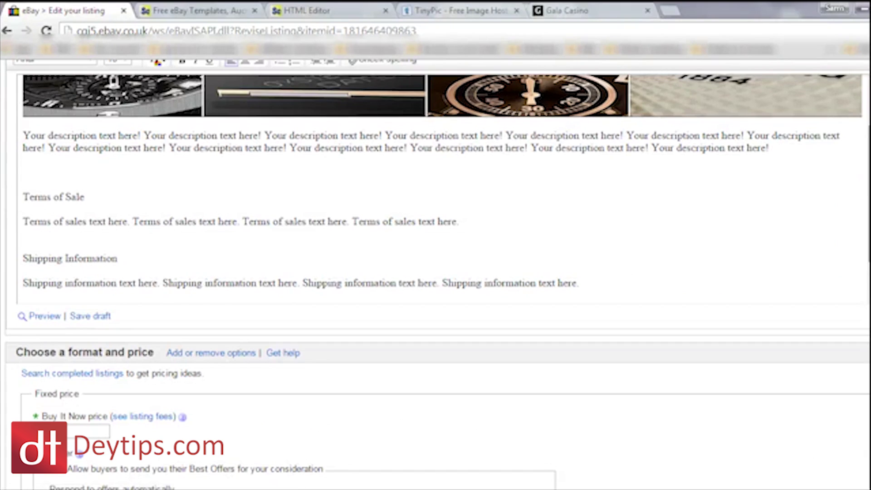
{"action": "scroll", "coordinate": [443, 181], "scroll_direction": "up", "scroll_amount": 1}
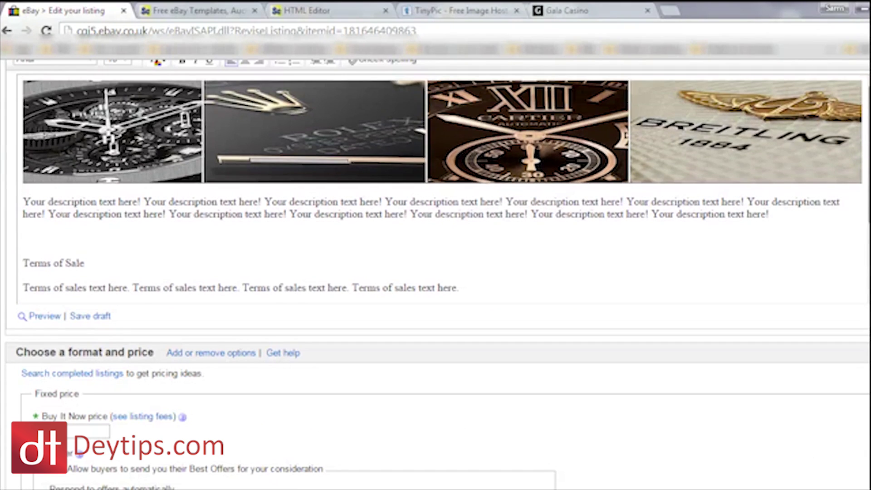
{"action": "scroll", "coordinate": [443, 181], "scroll_direction": "down", "scroll_amount": 5}
{"action": "left_click_drag", "start_coordinate": [865, 149], "coordinate": [861, 86]}
{"action": "scroll", "coordinate": [861, 91], "scroll_direction": "up", "scroll_amount": 3}
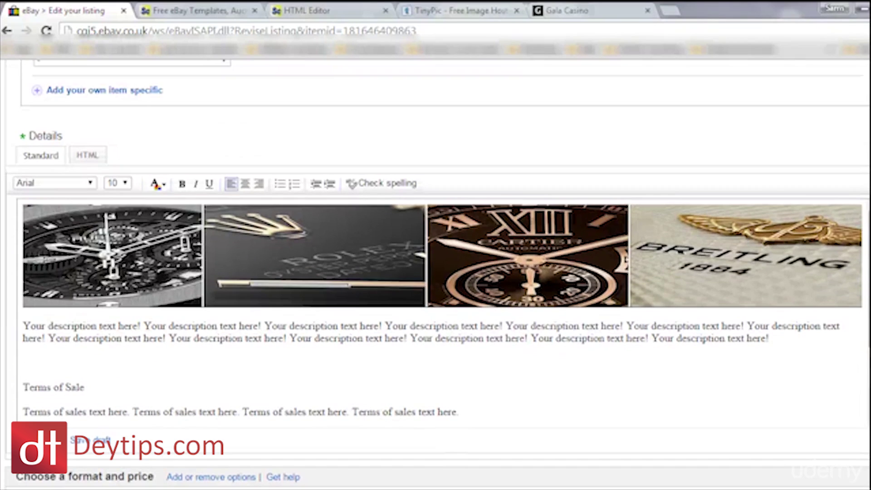